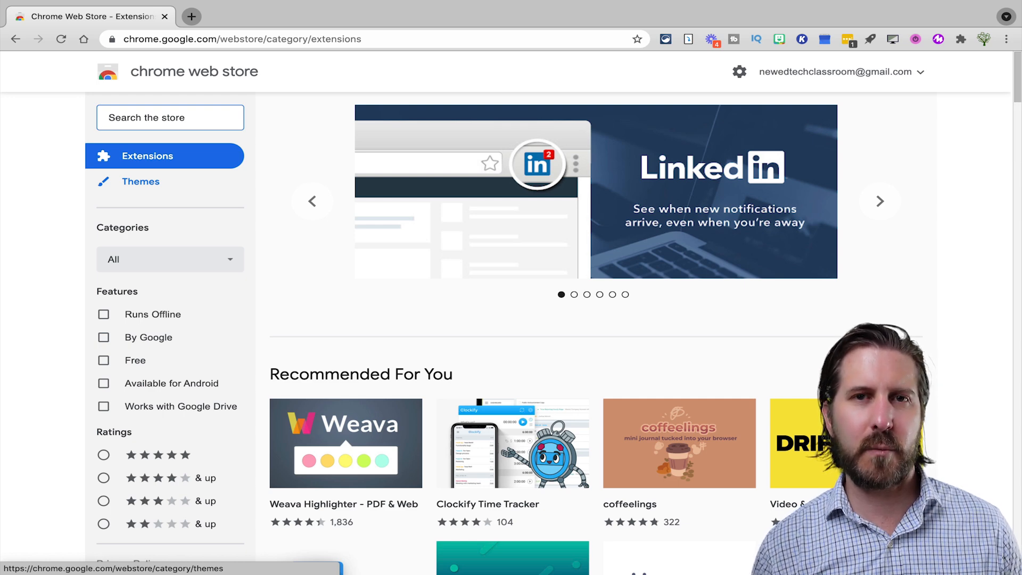
Search the Chrome Web Store for 'kami'
type("kami")
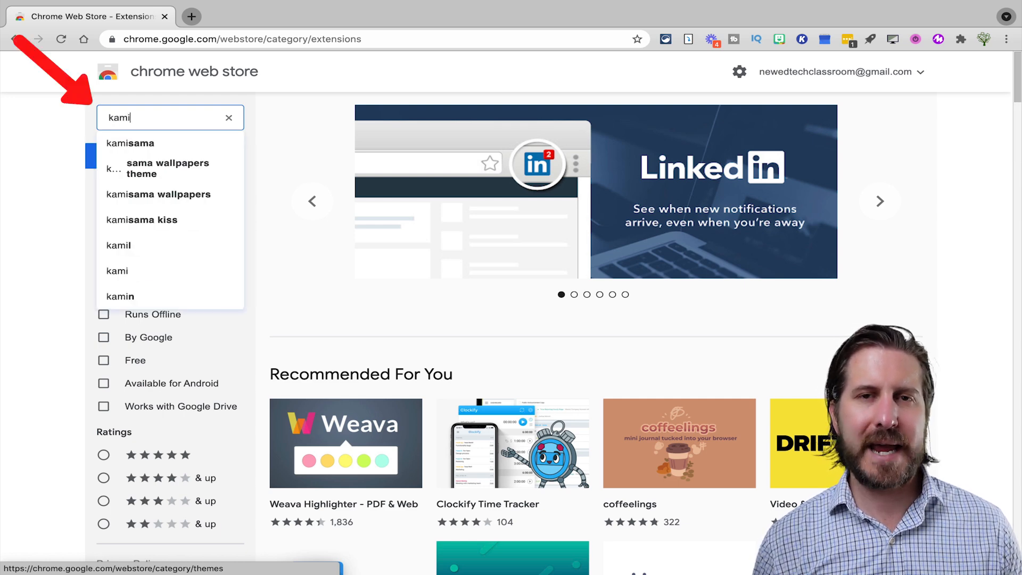
key("Return")
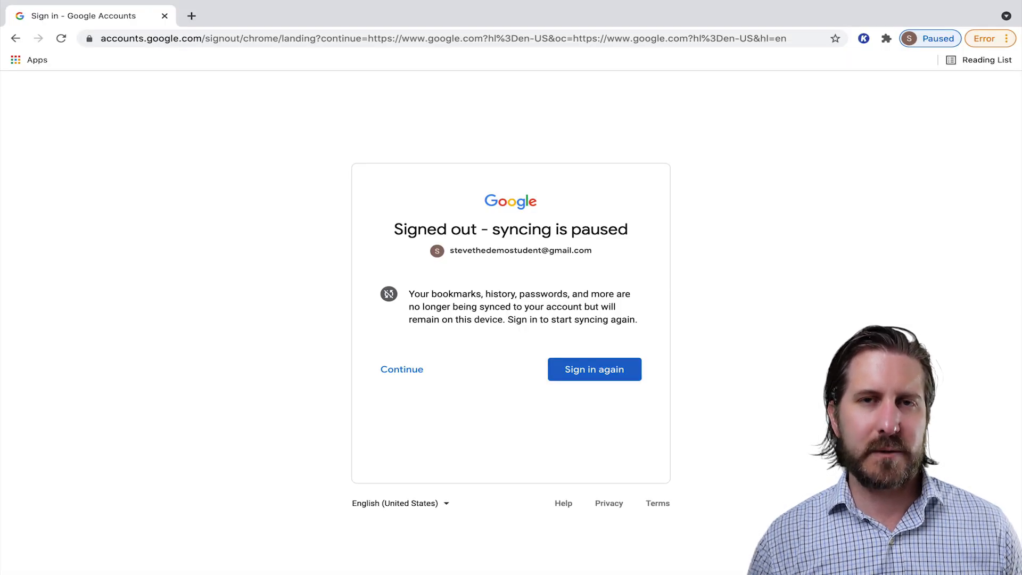
Sign back in and search the PDFs in Kami's Google Drive picker for 'thank yo'
left_click(595, 369)
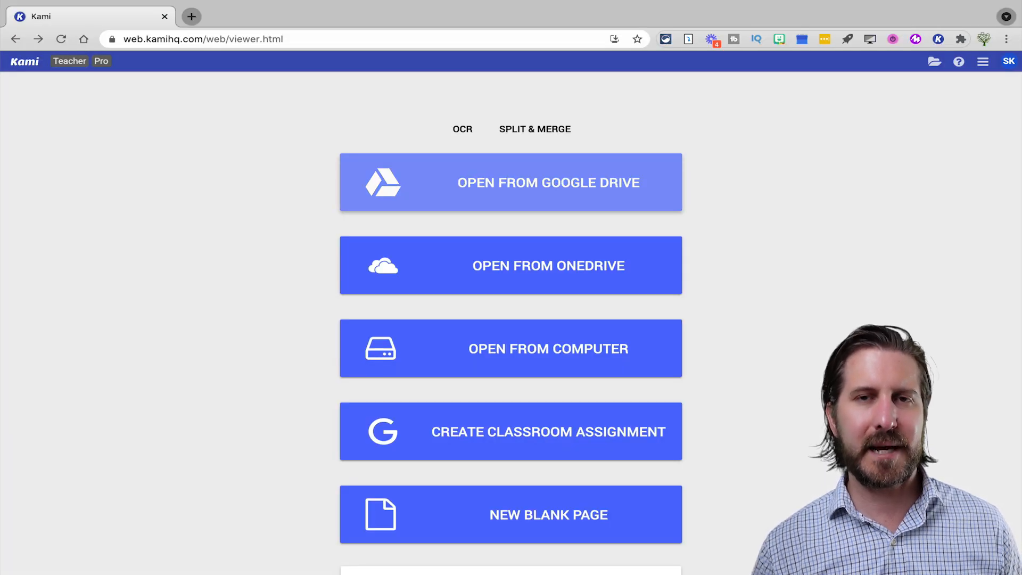
left_click(511, 182)
left_click(336, 155)
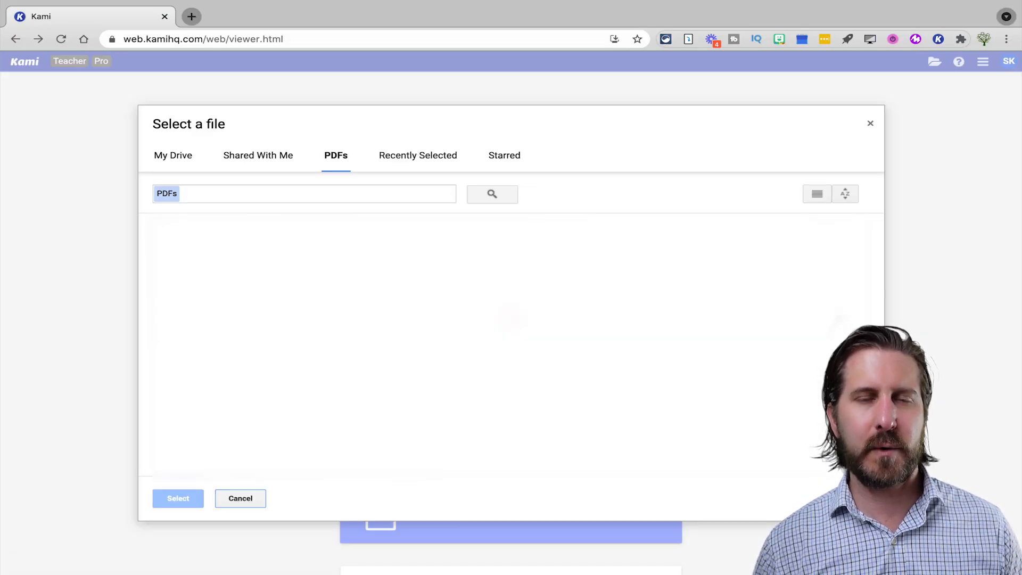
type("thank ")
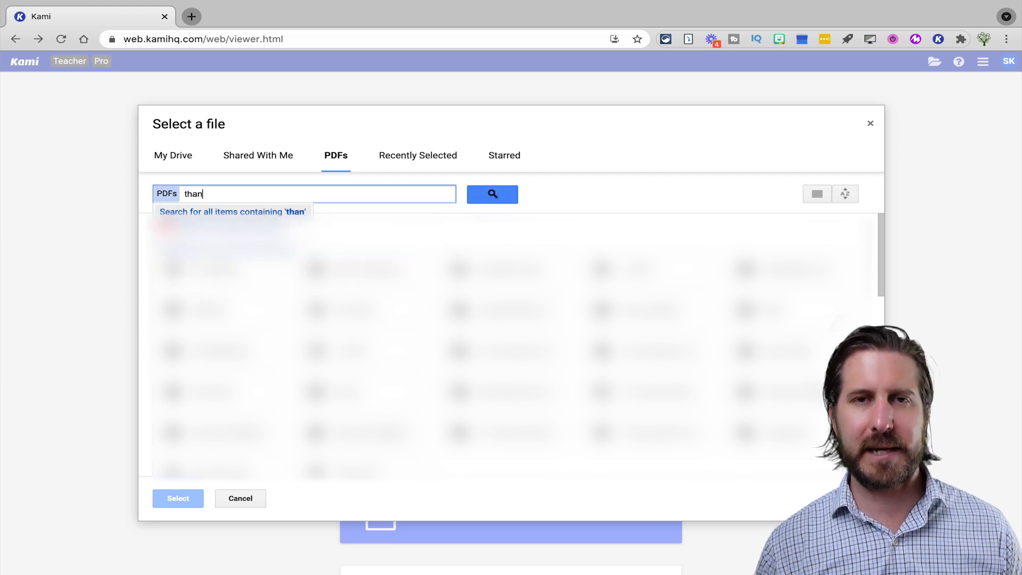
type("yo")
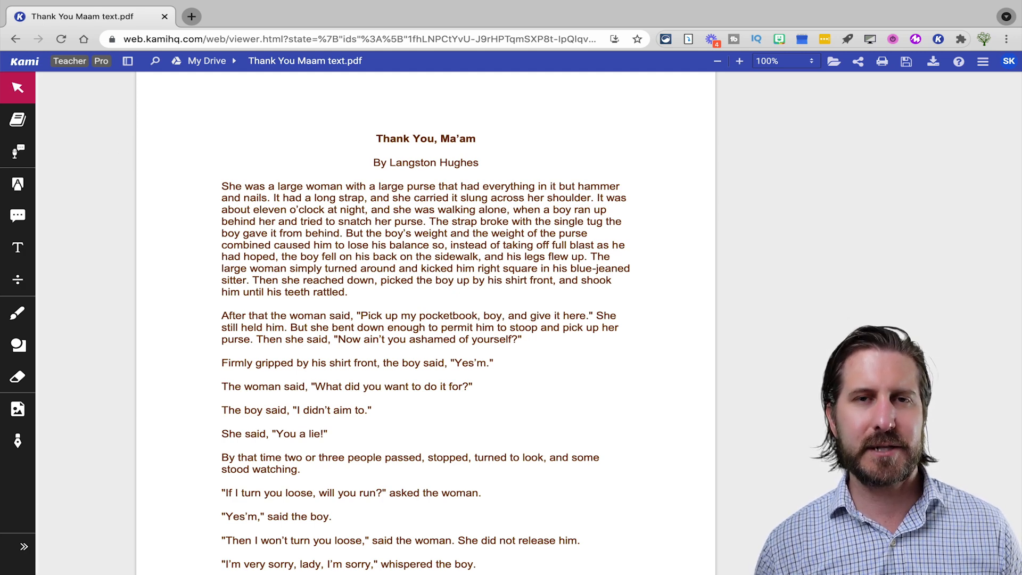
Add a text box at the page's top-left and start typing 'Annotate for unknow'
left_click(18, 247)
left_click(160, 91)
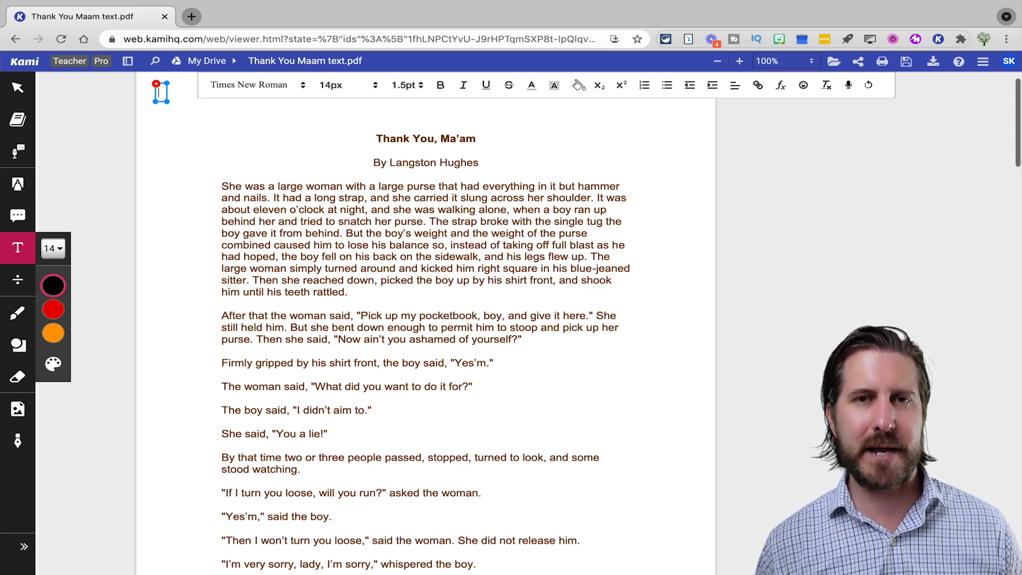
type("Ann")
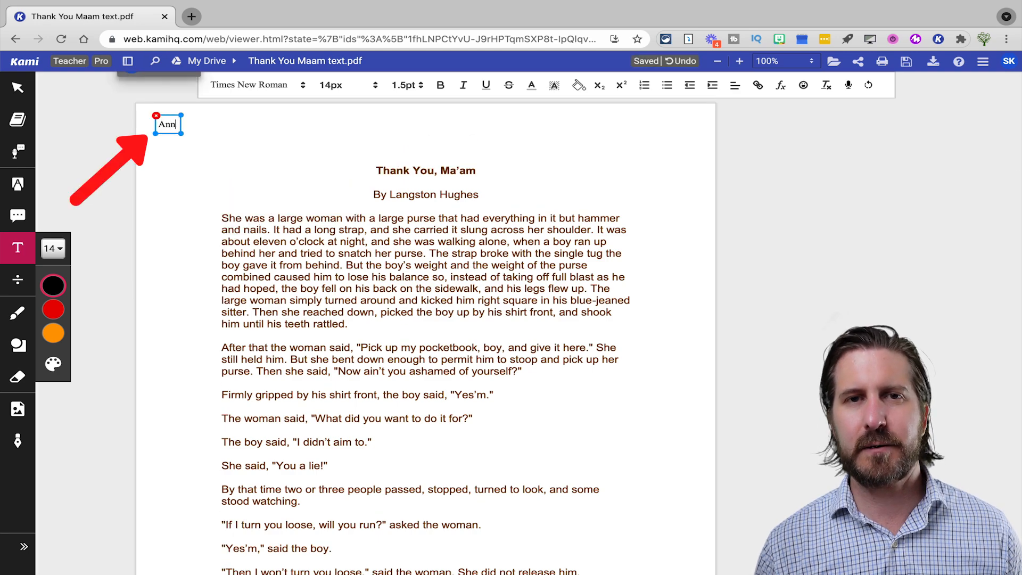
type("otate for ")
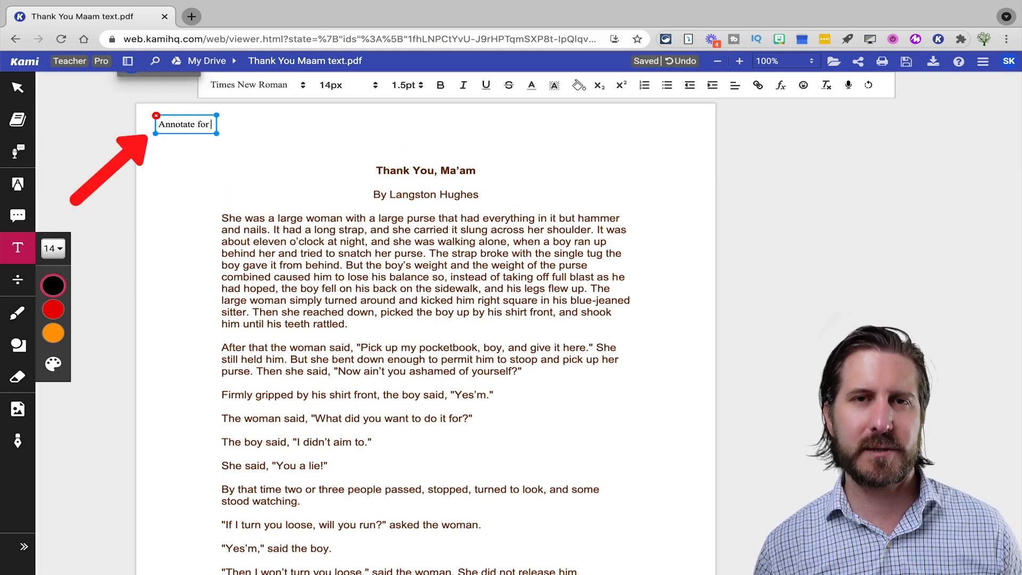
type("unknown words and infer the definition of each word. You must include at least 3")
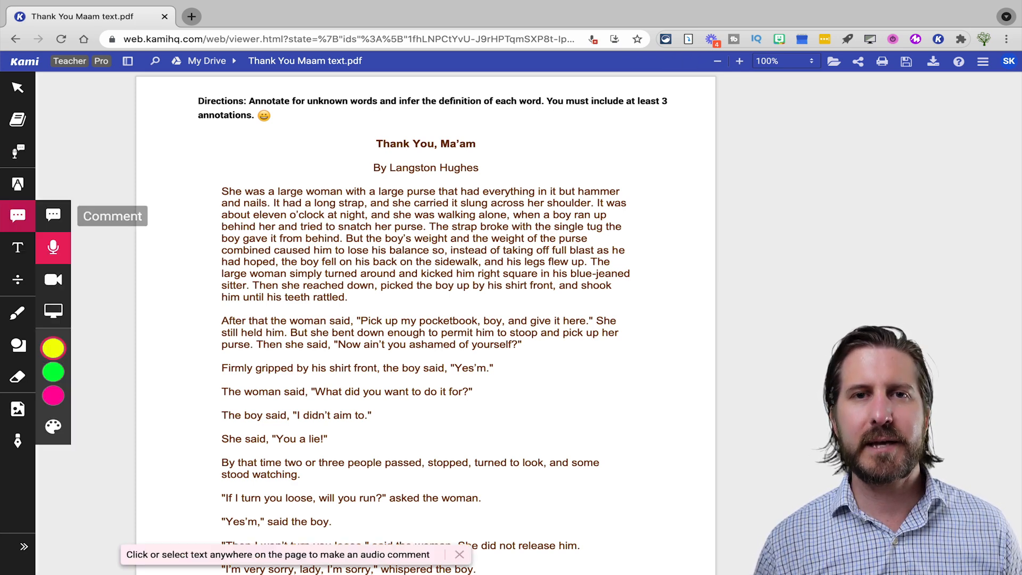
Record an 11-second audio comment on the title word 'Ma'am'
left_click(18, 247)
left_click(17, 216)
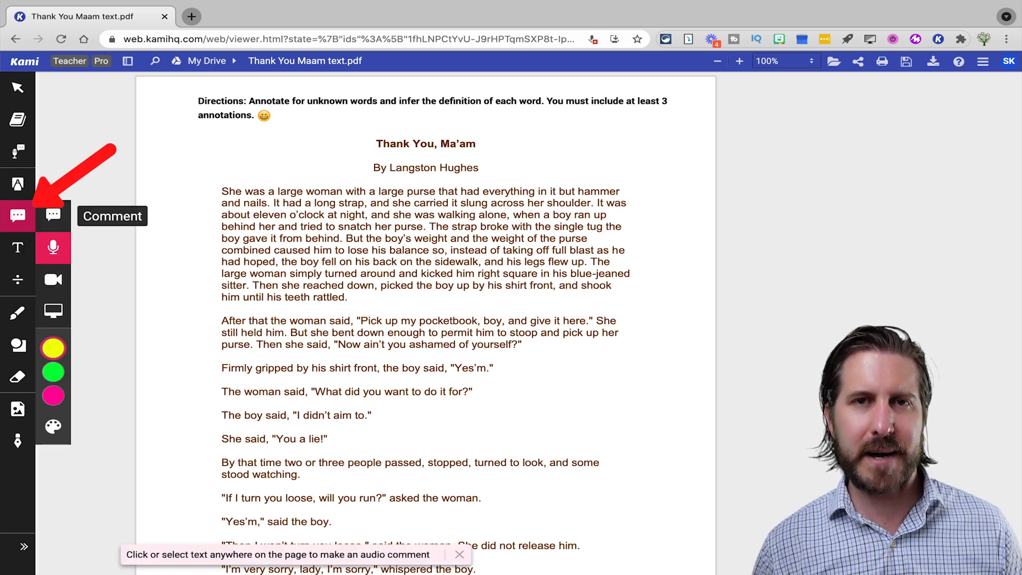
left_click_drag(481, 144, 442, 144)
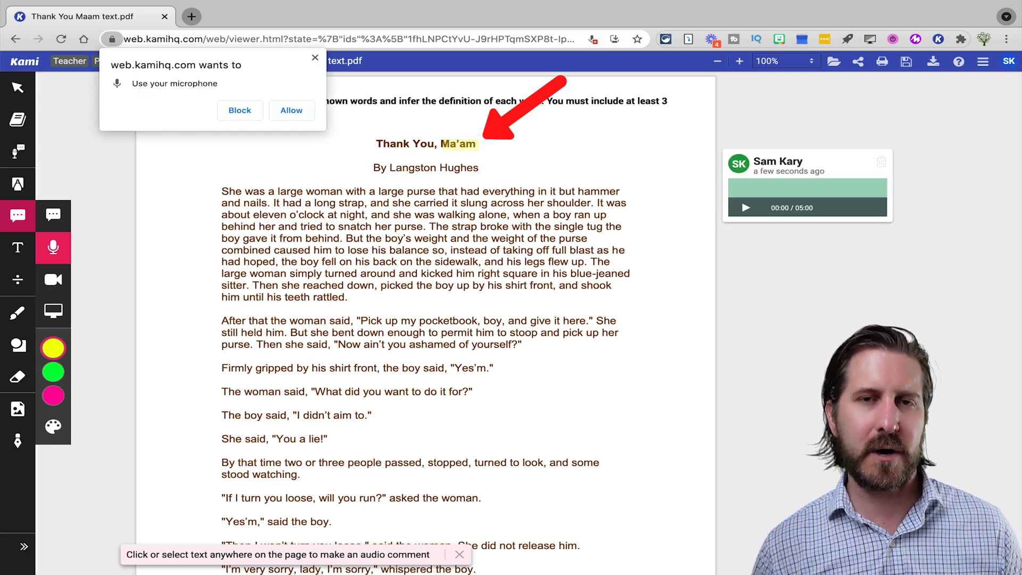
left_click(291, 110)
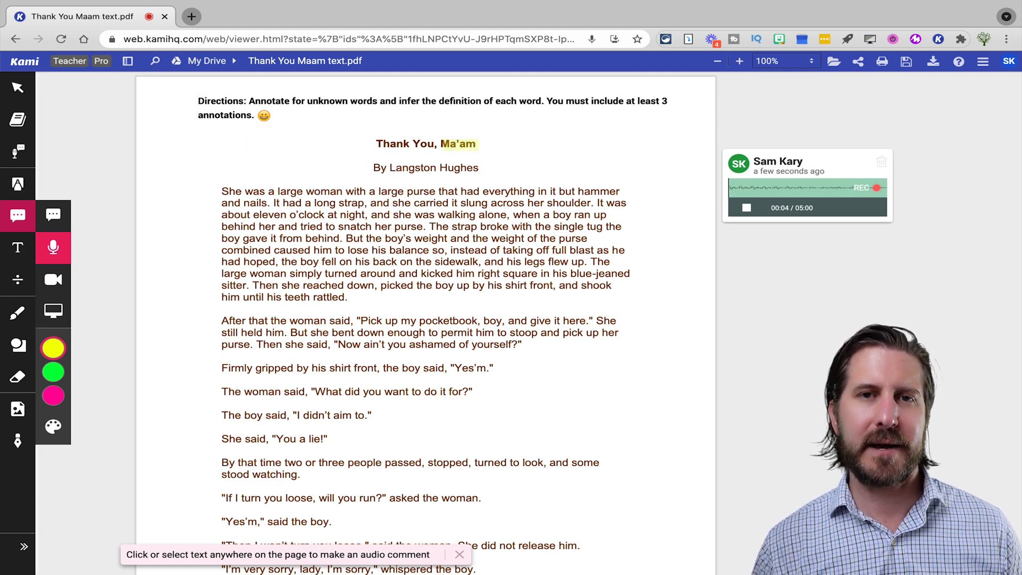
left_click(747, 207)
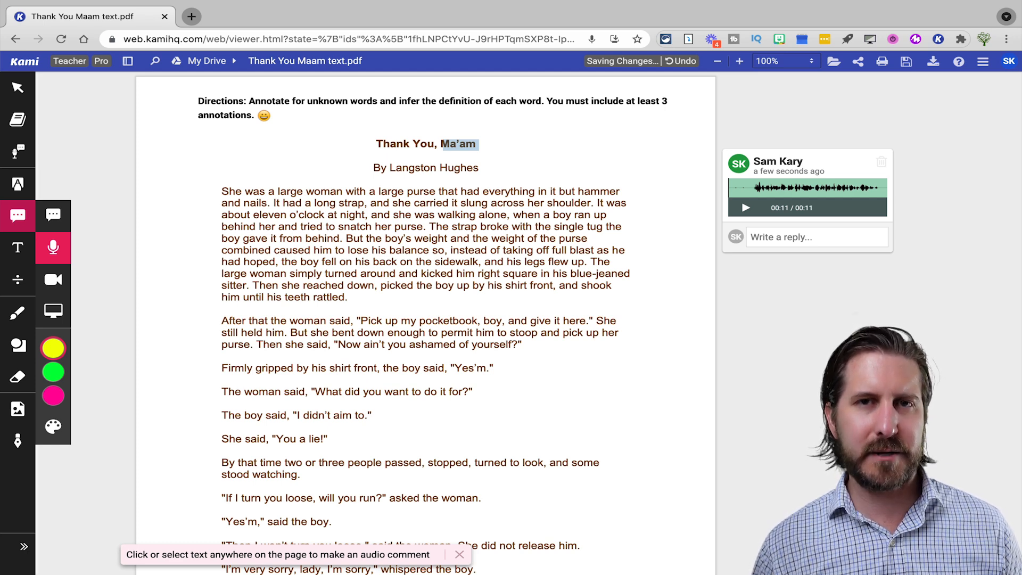
left_click(53, 280)
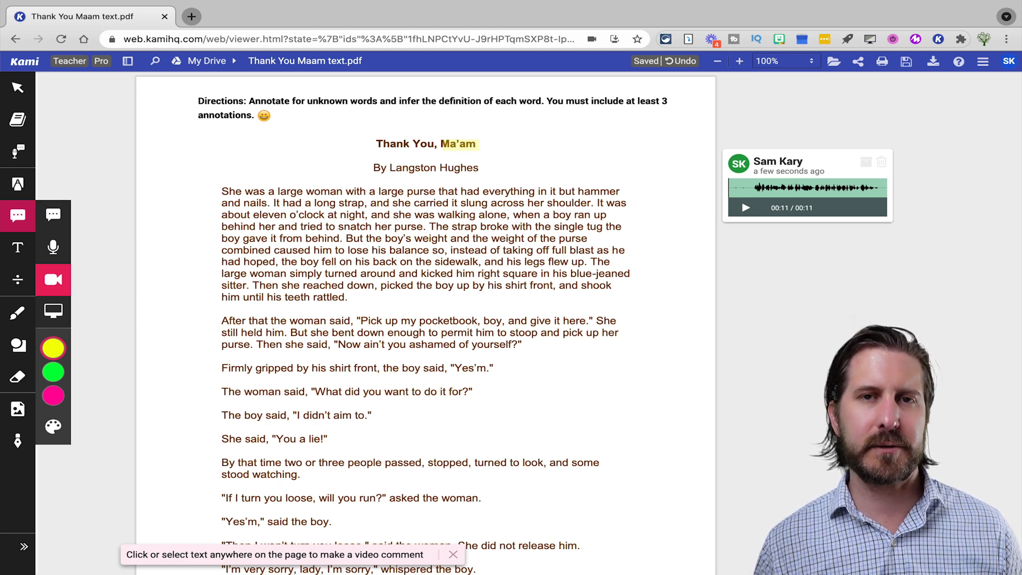
Select the author's name Hughes for a recorded video comment
left_click_drag(481, 168, 440, 169)
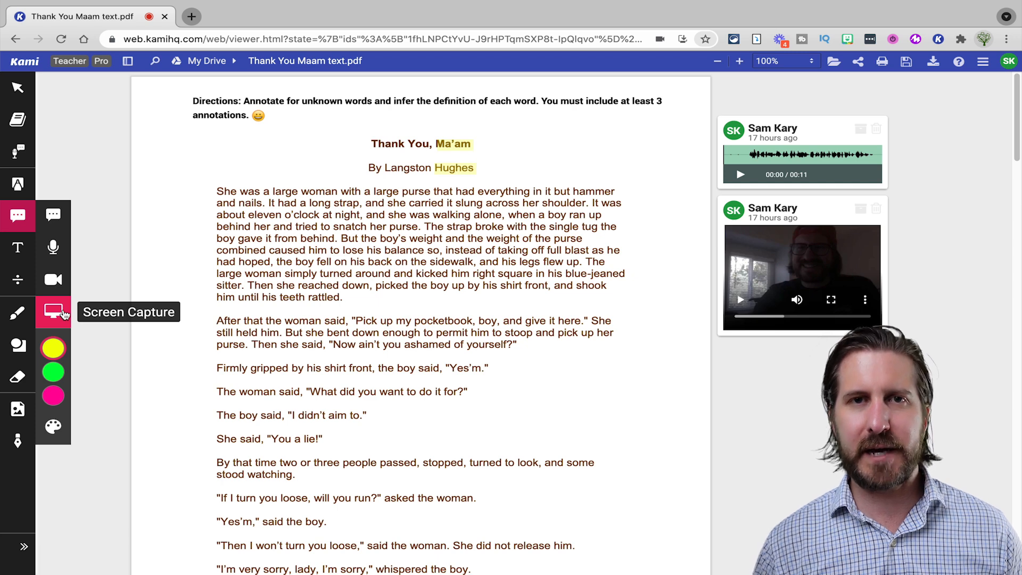
Start a screen-capture comment on 'hammer', sharing the entire screen
left_click_drag(616, 191, 573, 191)
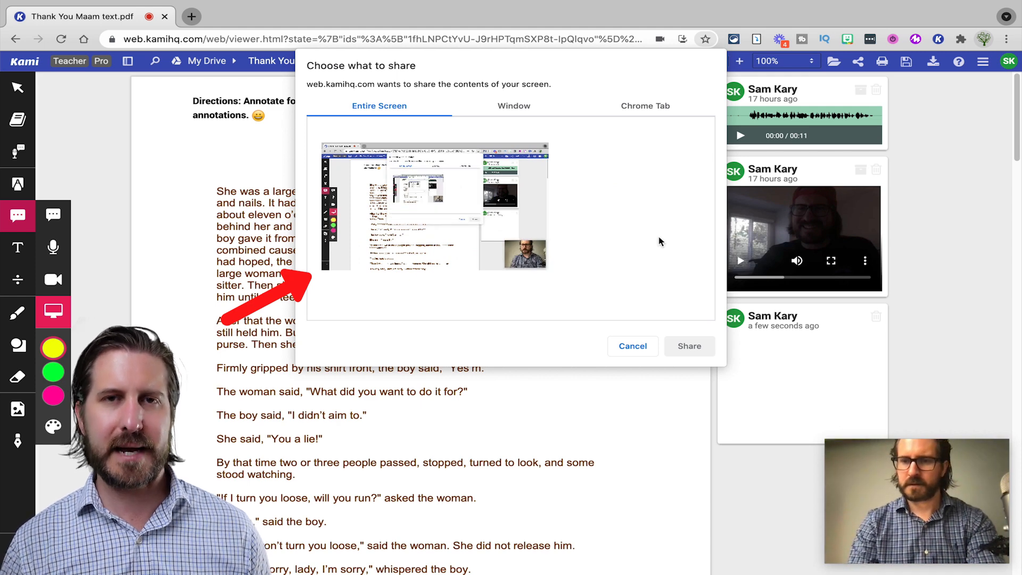
left_click(535, 212)
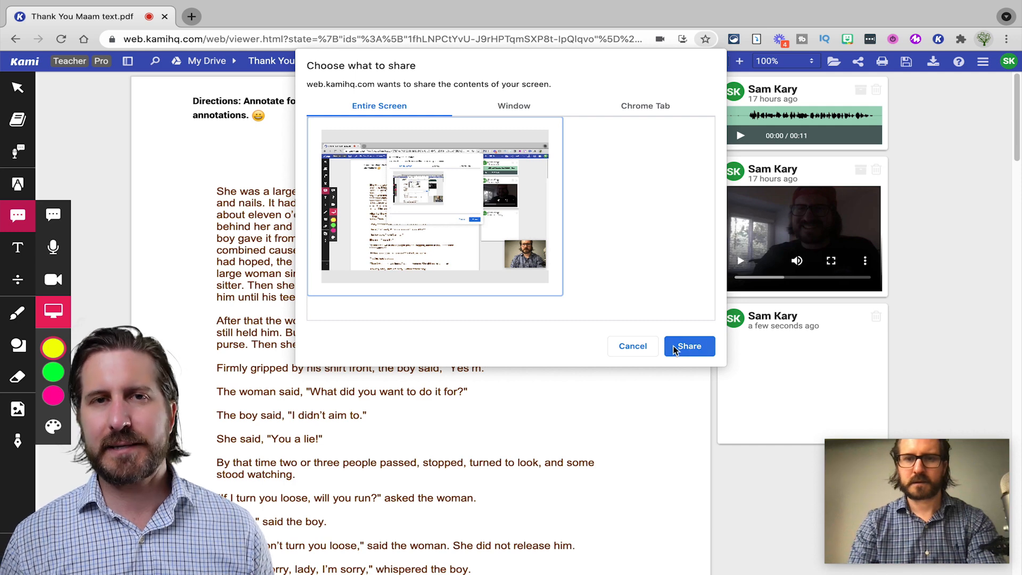
left_click(686, 346)
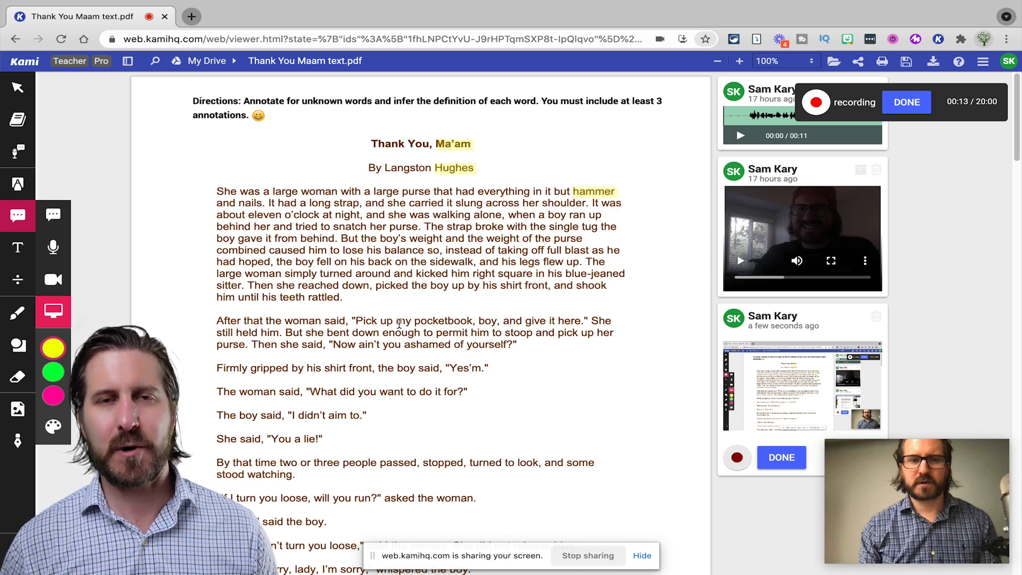
left_click(25, 315)
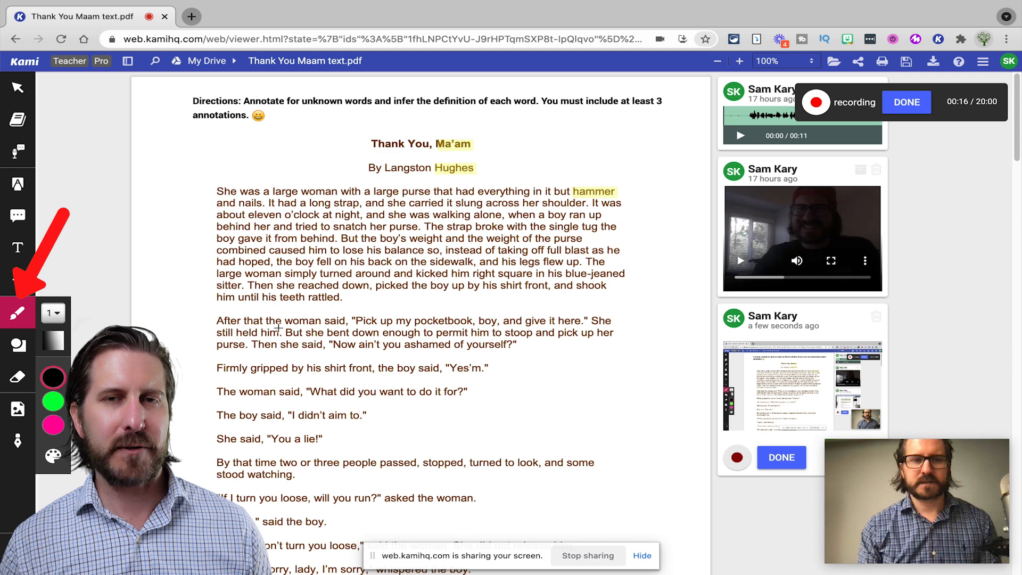
Circle the word 'pocketbook' in the second paragraph
mouse_move(474, 316)
left_mouse_down()
mouse_move(415, 314)
mouse_move(419, 328)
mouse_move(479, 324)
left_mouse_up()
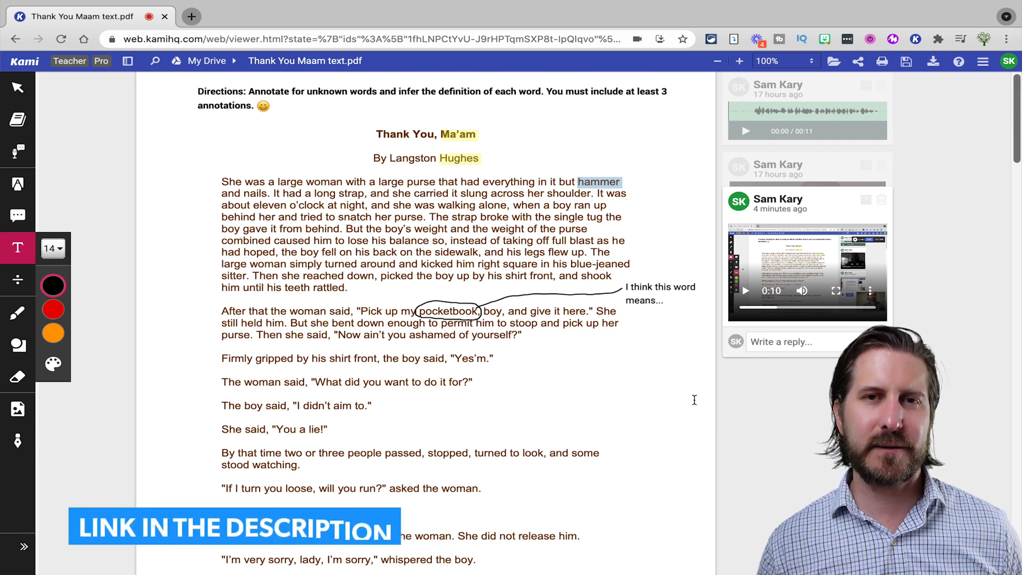
Add a plot-diagram worksheet page after the last page of the story
scroll(694, 400, "down", 5)
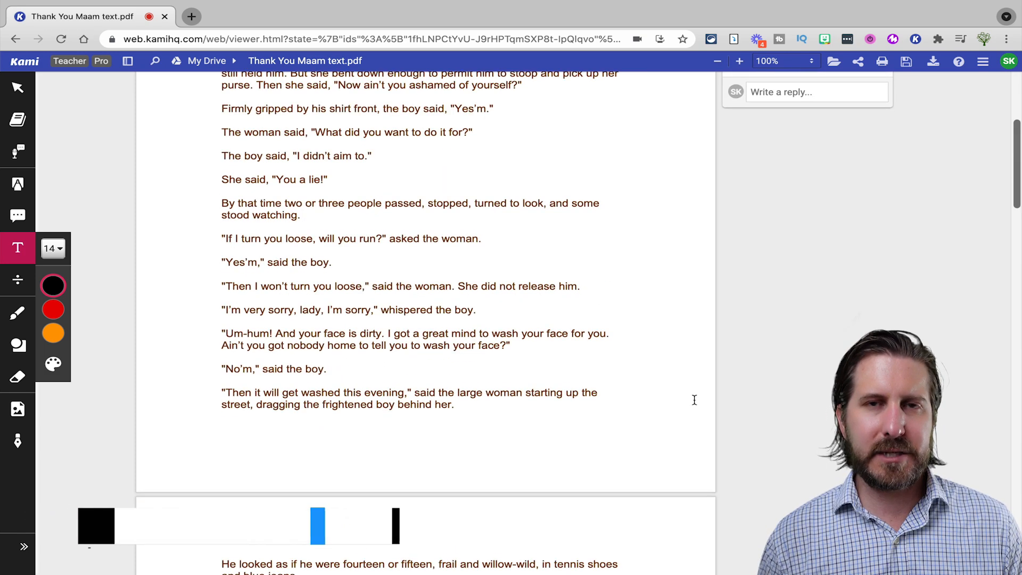
scroll(694, 400, "down", 15)
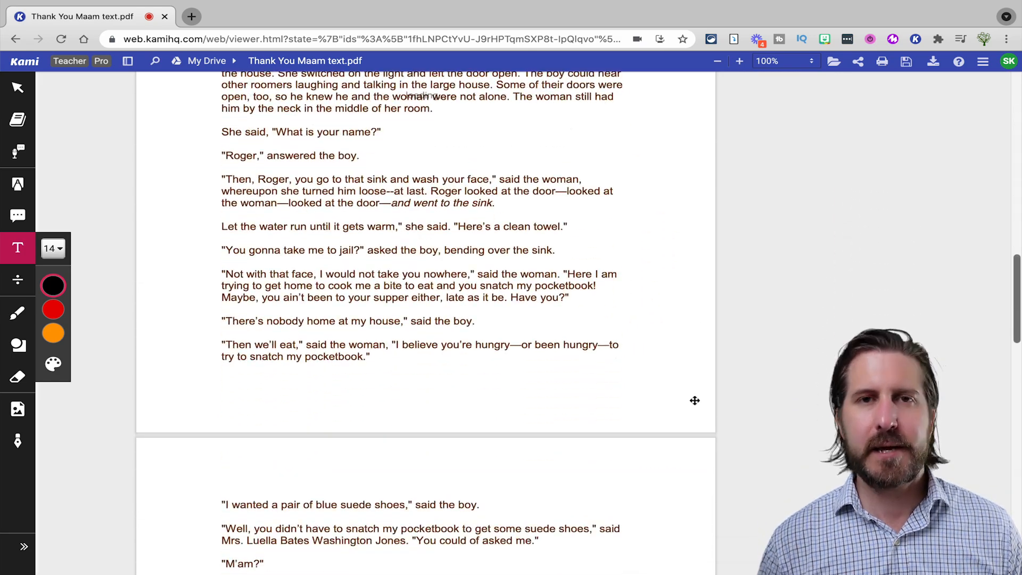
scroll(694, 400, "down", 20)
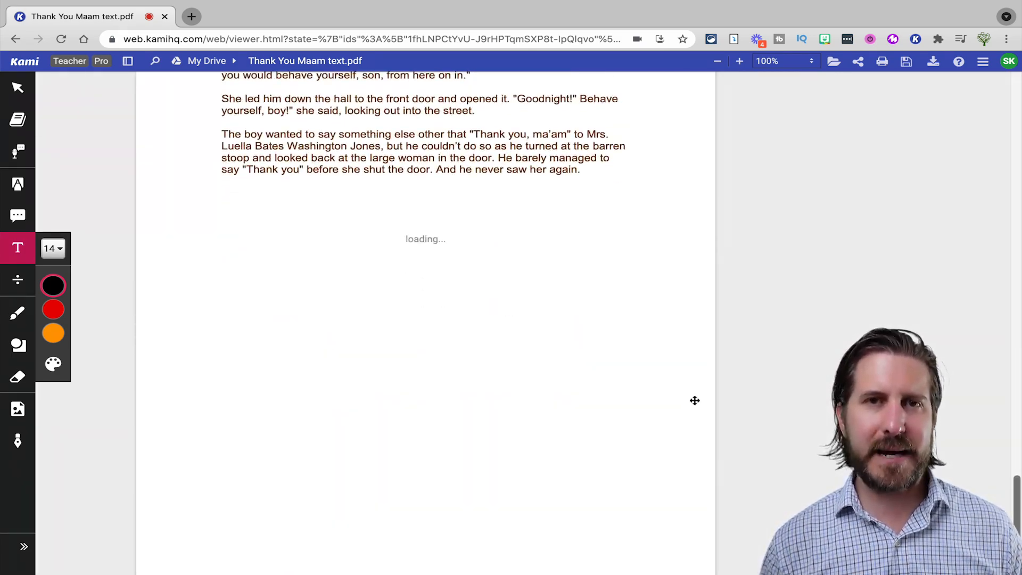
scroll(694, 401, "down", 2)
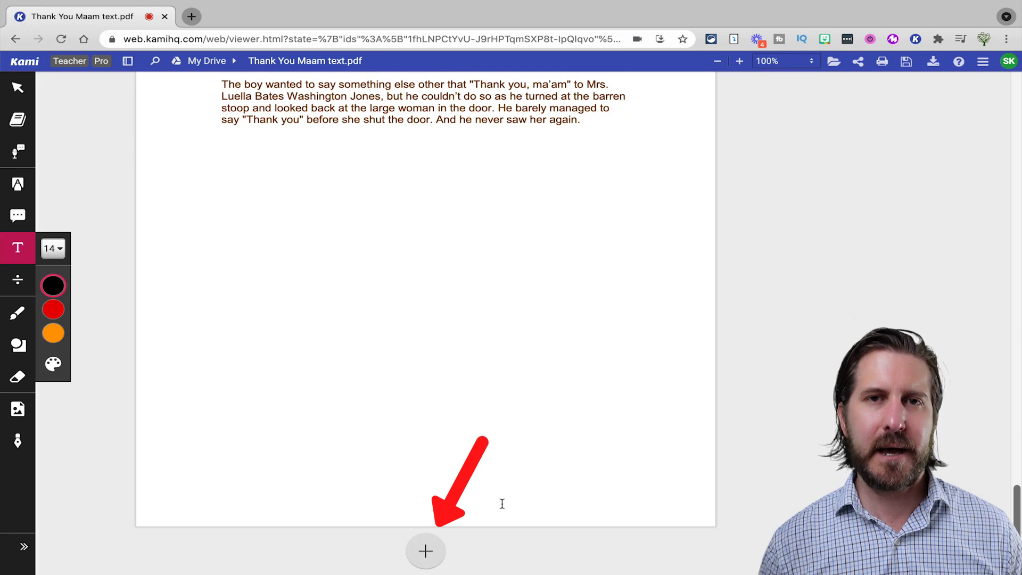
left_click(426, 550)
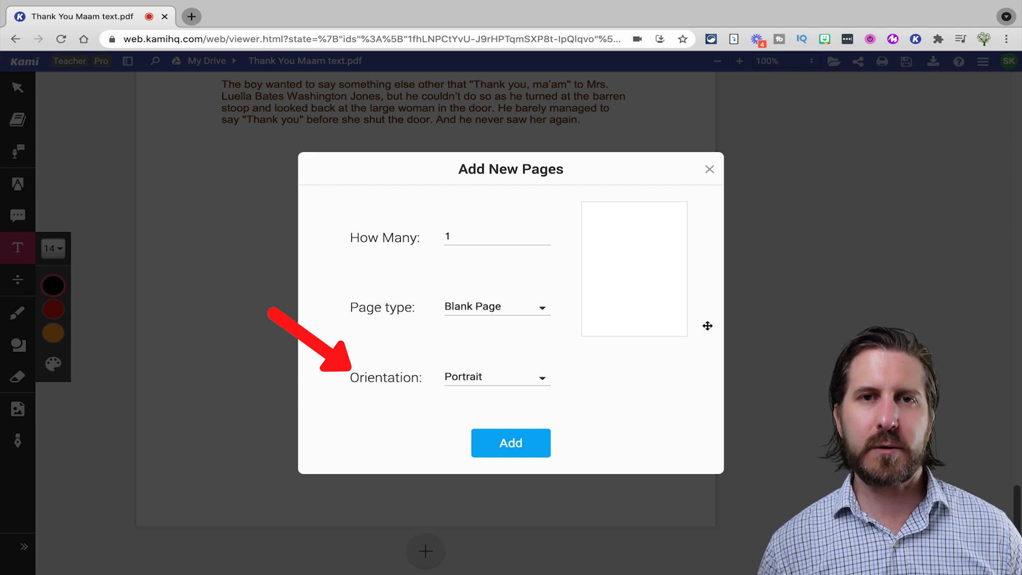
left_click(544, 309)
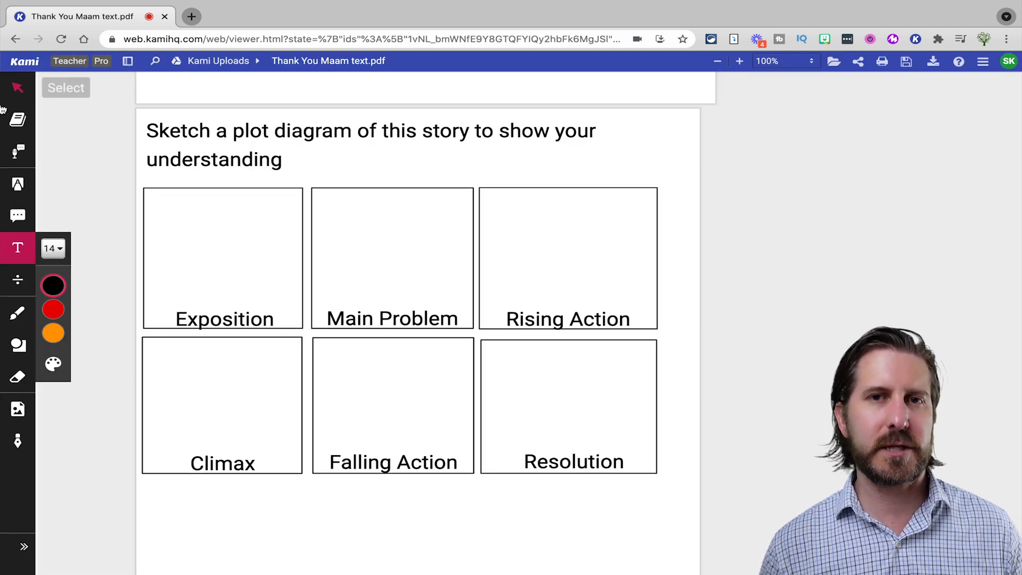
Sketch a scribble and a stick figure in the Exposition box with the pen
left_click(17, 313)
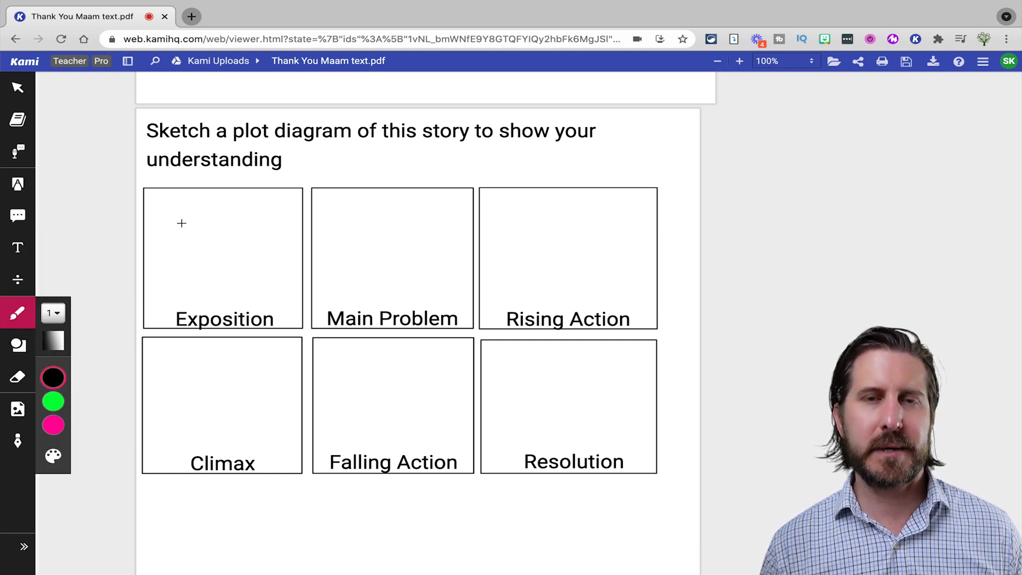
mouse_move(155, 222)
left_mouse_down()
mouse_move(177, 204)
mouse_move(183, 213)
mouse_move(166, 230)
mouse_move(167, 214)
mouse_move(166, 282)
mouse_move(184, 303)
mouse_move(213, 242)
mouse_move(190, 251)
mouse_move(213, 244)
left_mouse_up()
mouse_move(277, 247)
left_mouse_down()
mouse_move(261, 310)
mouse_move(293, 311)
left_mouse_up()
mouse_move(259, 273)
left_mouse_down()
mouse_move(291, 271)
mouse_move(288, 245)
mouse_move(267, 252)
mouse_move(282, 262)
left_mouse_up()
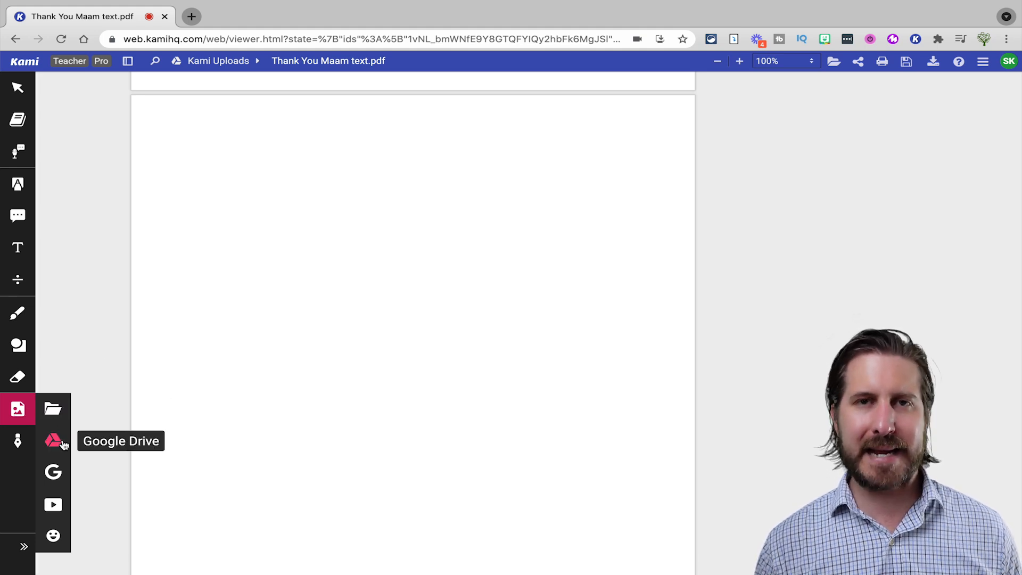
Insert a black purse image from Google Image Search and resize it beside the boy
left_click(63, 473)
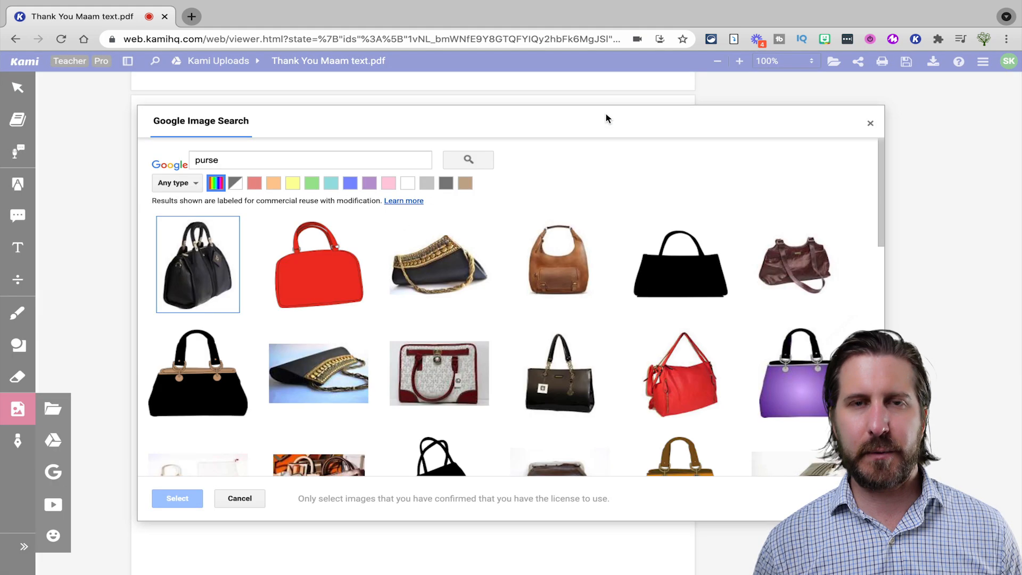
left_click(198, 265)
left_click(178, 498)
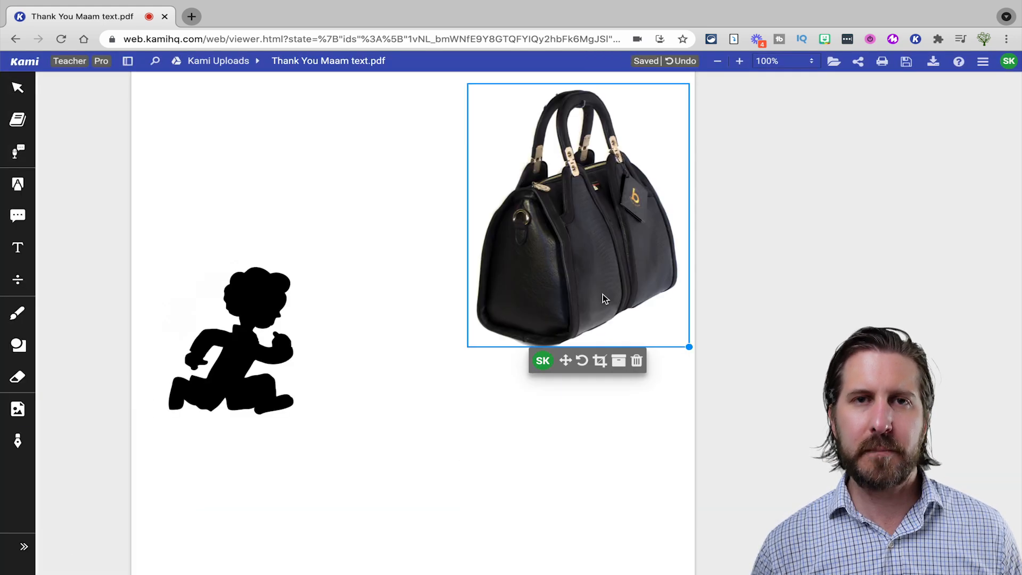
left_click(685, 349)
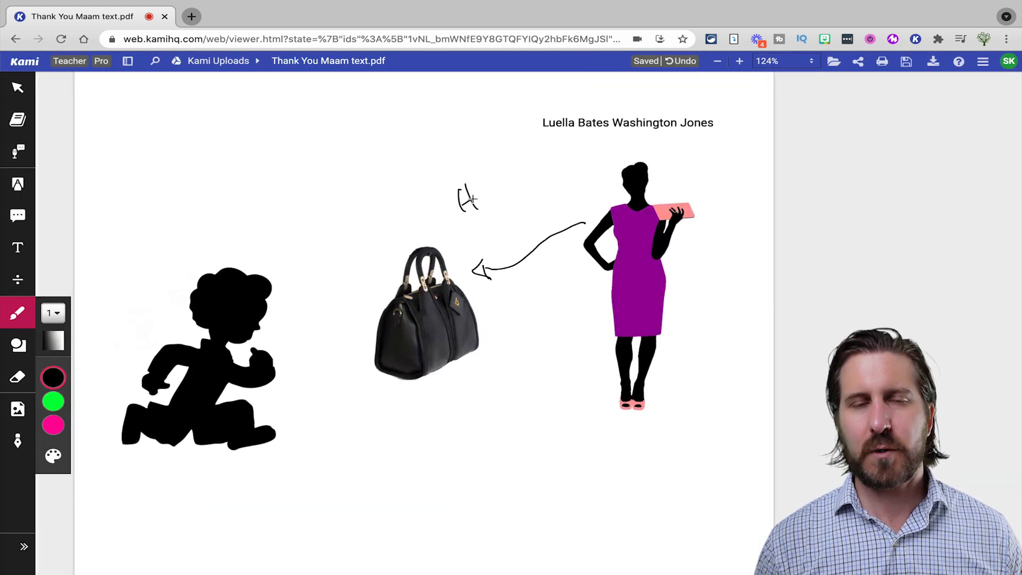
mouse_move(479, 198)
left_mouse_down()
mouse_move(504, 185)
mouse_move(499, 214)
mouse_move(534, 193)
mouse_move(535, 208)
mouse_move(572, 190)
left_mouse_up()
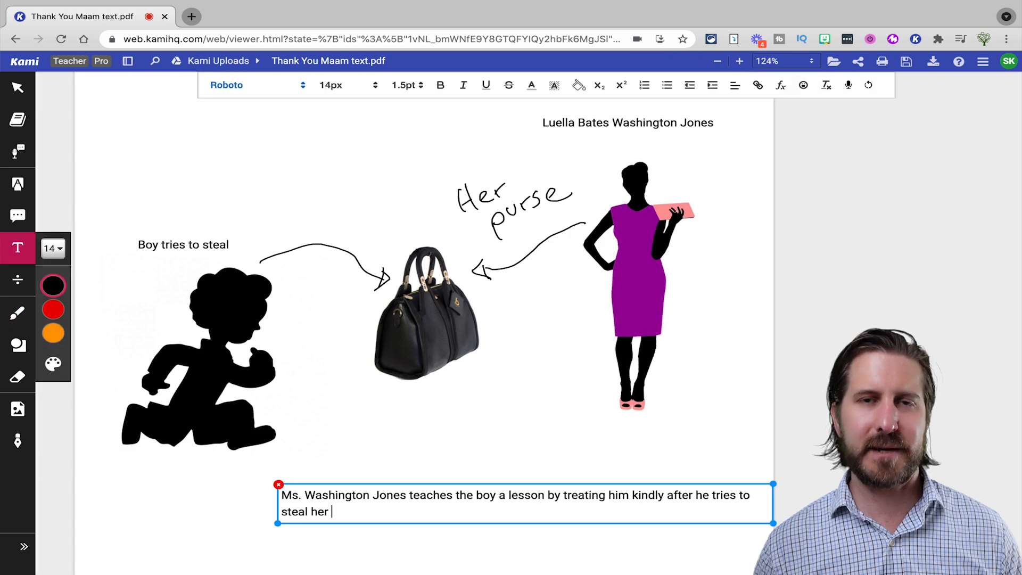
Type the caption text ending in 'purse.'
type("purse")
key("BackSpace")
key("BackSpace")
type("se.")
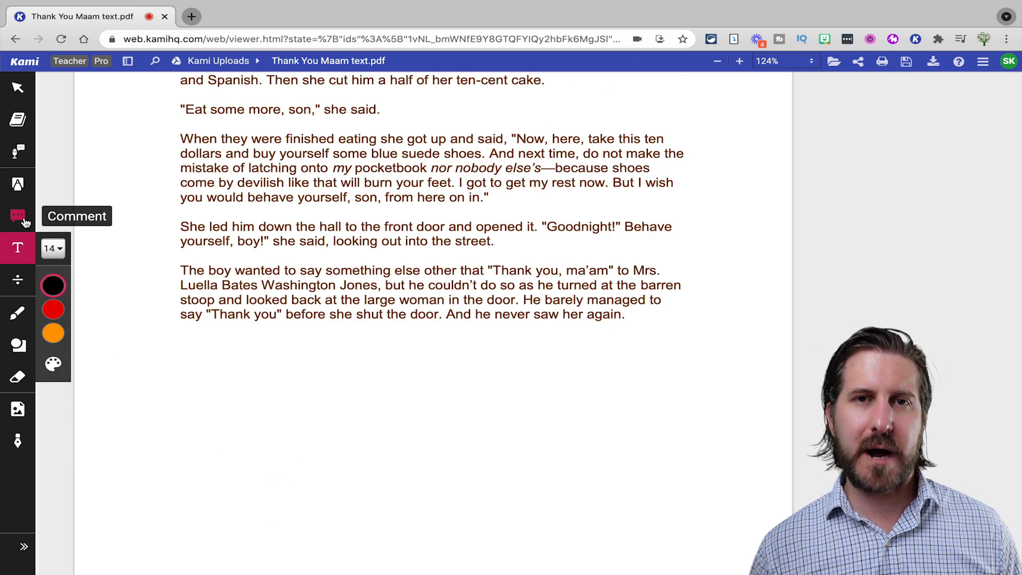
left_click(21, 219)
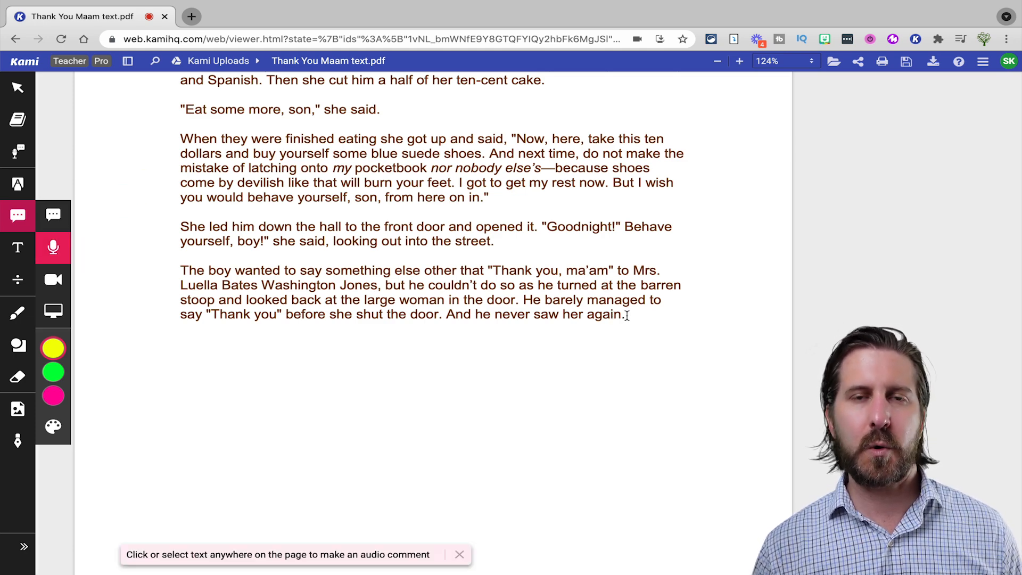
Record an audio comment on the word 'again.' at the end of the story
left_click_drag(628, 315, 586, 315)
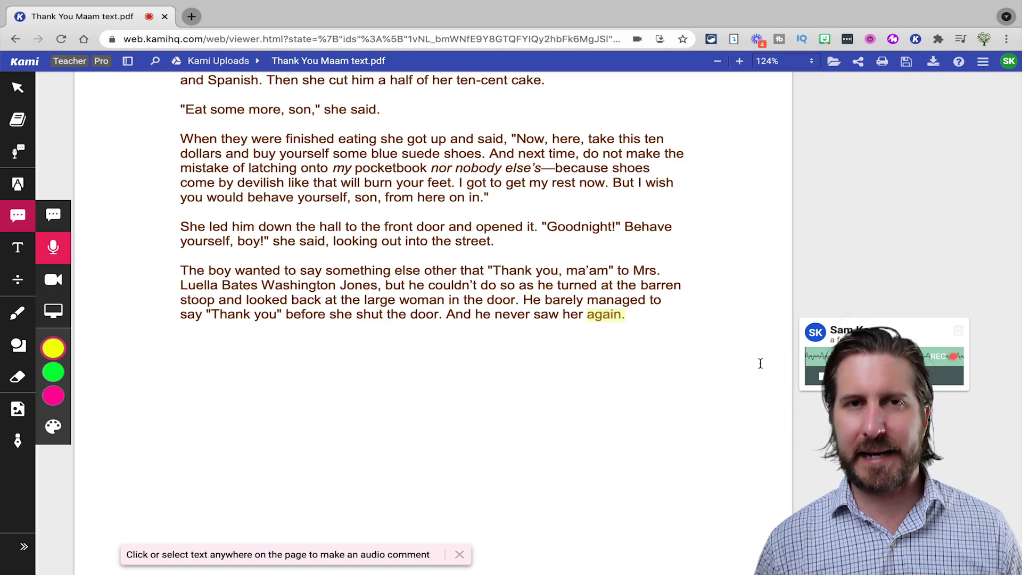
left_click(822, 377)
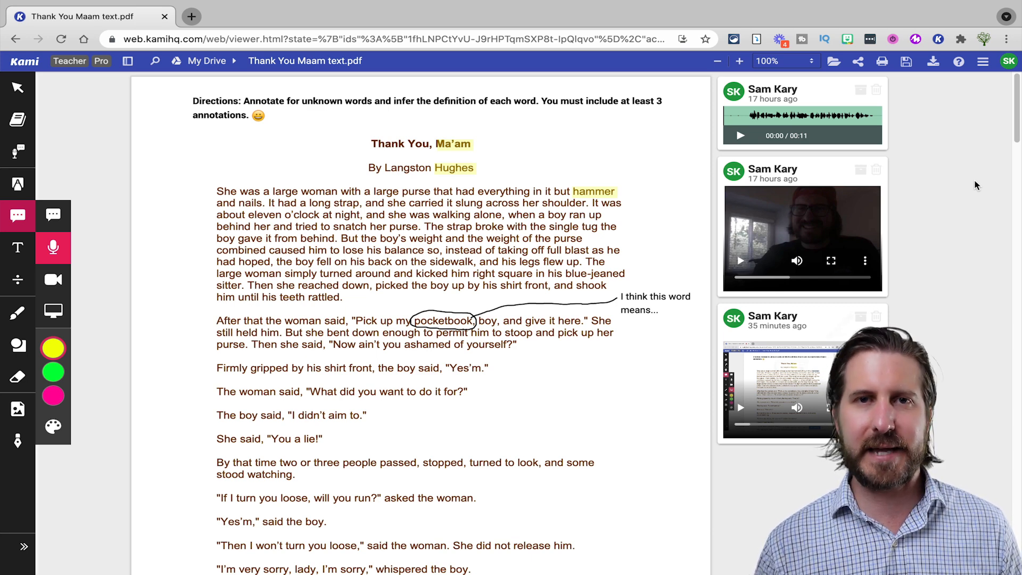
Show the Drawing and Screen Capture comment tools in Kami's toolbar
left_click(19, 313)
left_click(17, 215)
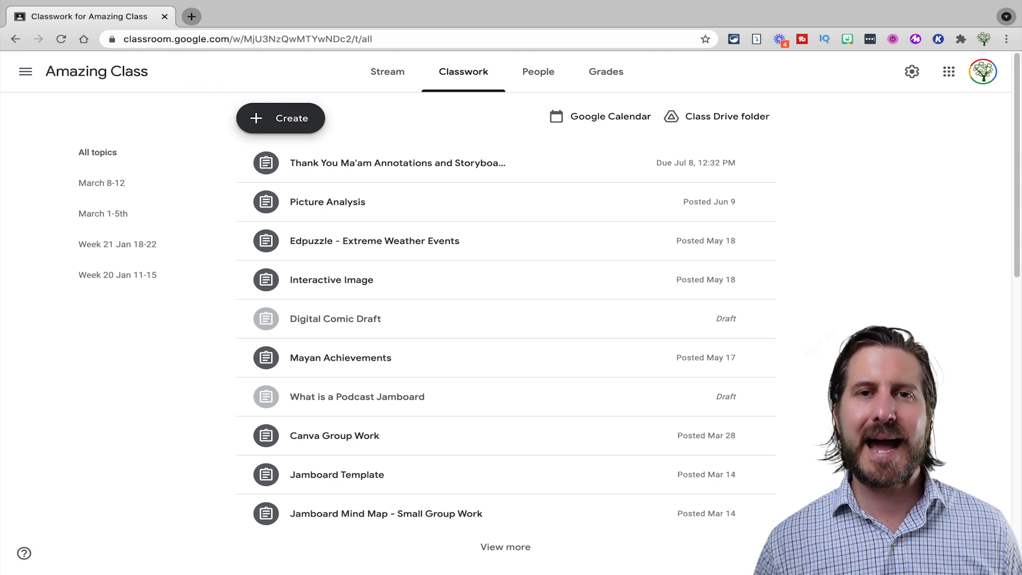
Create a Kami assignment 'Thank You Ma'am Annotations and Storyboard' with the Drive PDF for Amazing Class
left_click(280, 118)
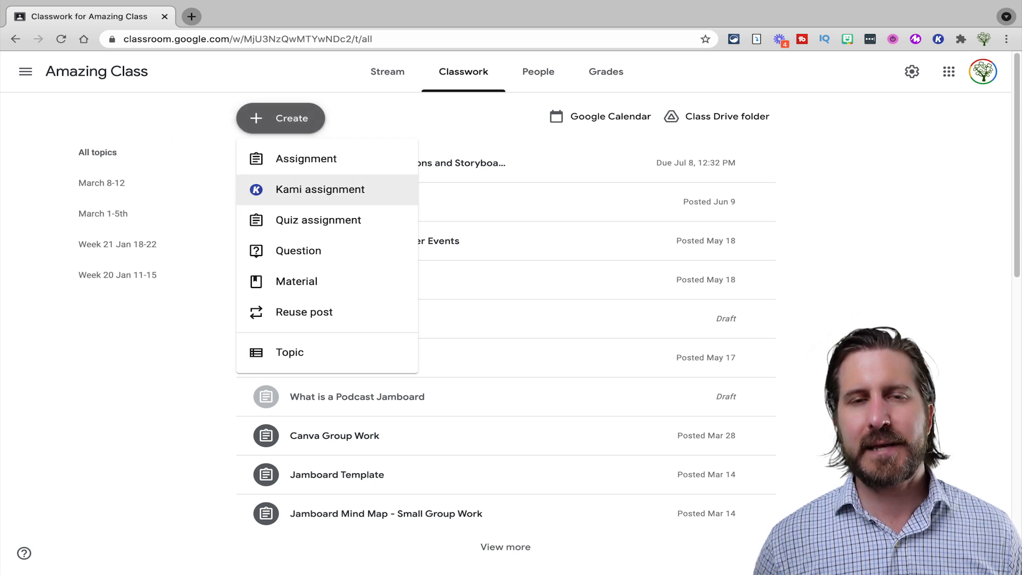
left_click(320, 190)
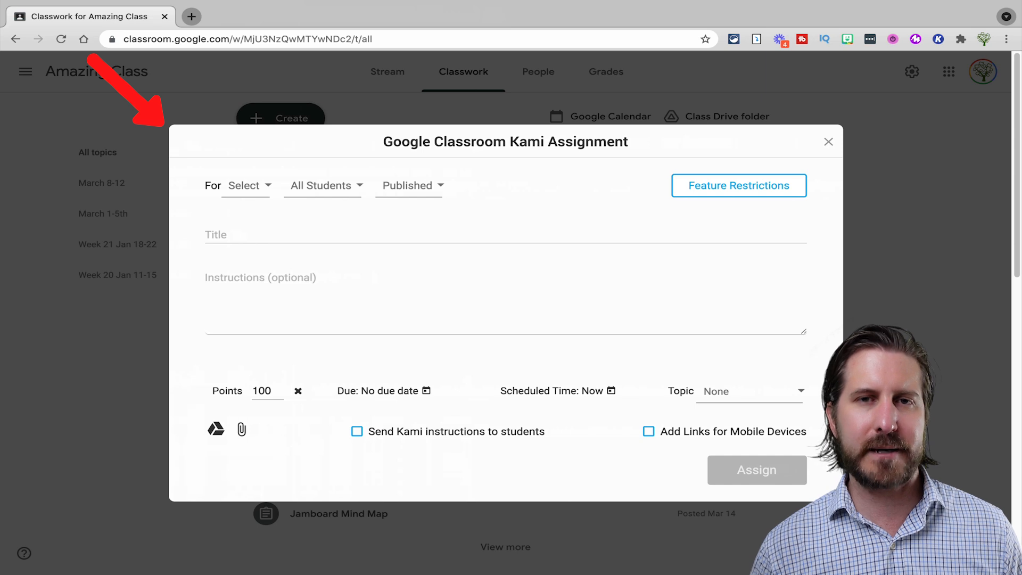
left_click(320, 234)
type("Tha")
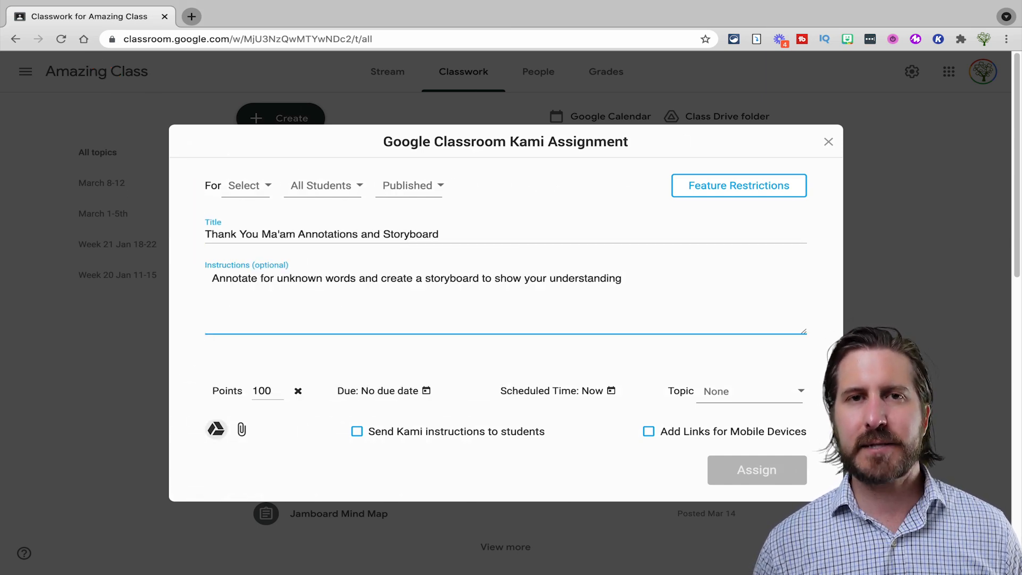
left_click(215, 429)
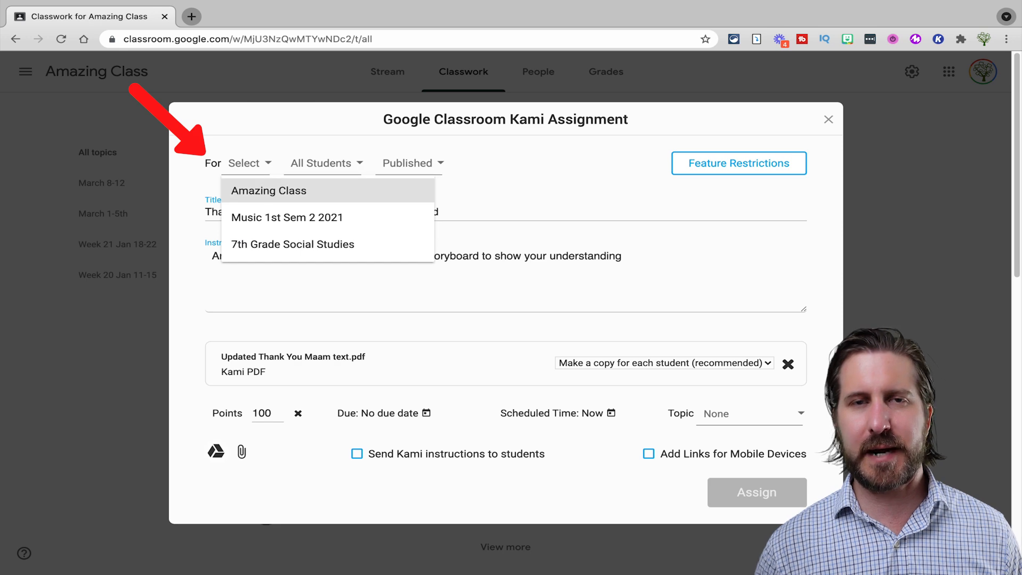
left_click(269, 191)
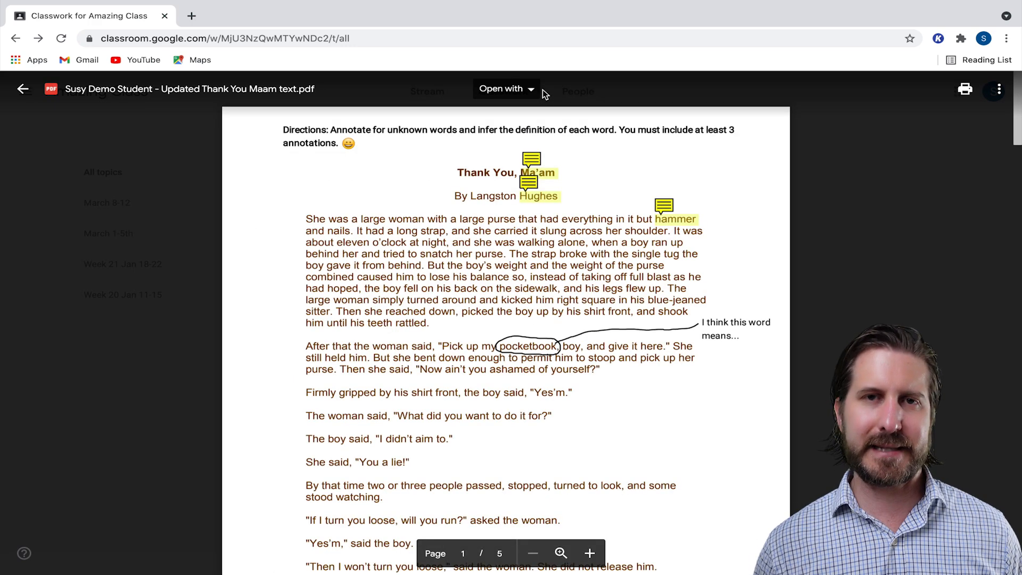
Open the student's copy of Updated Thank You Maam text.pdf in Kami
left_click(536, 91)
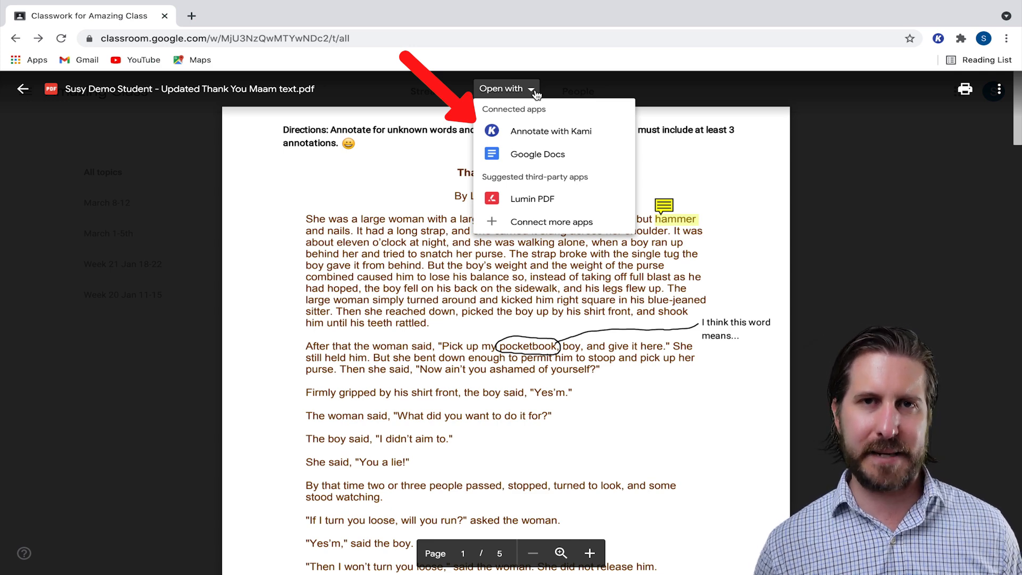
left_click(538, 131)
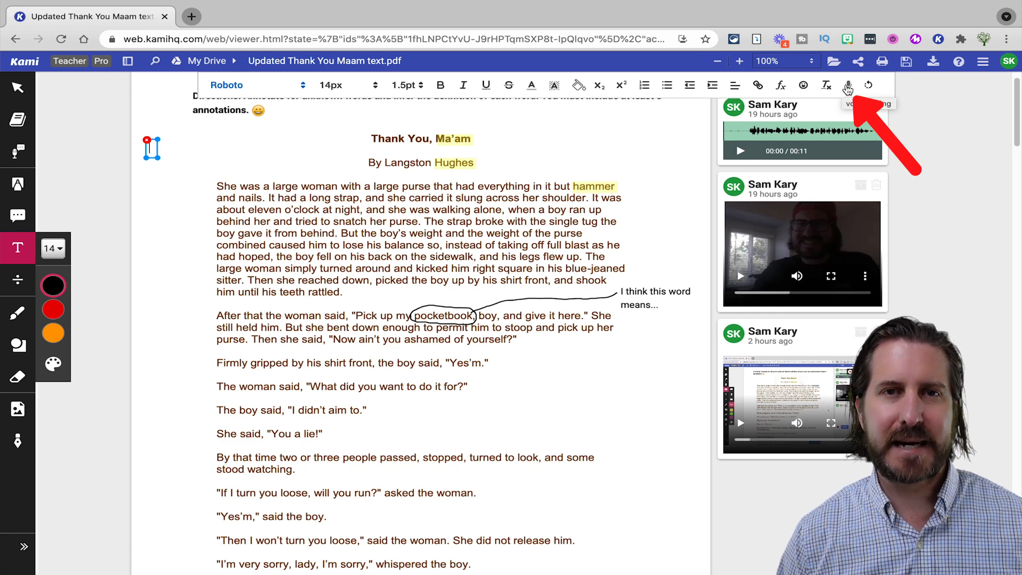
Dictate 'I think this word probably means' into the text box, then play the story aloud from 'She'
left_click(849, 86)
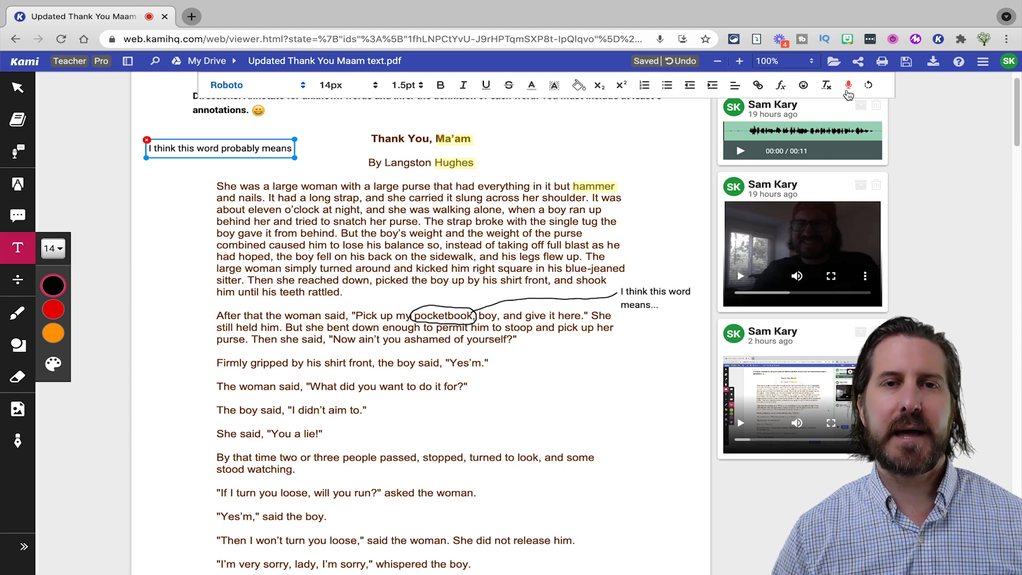
left_click(848, 92)
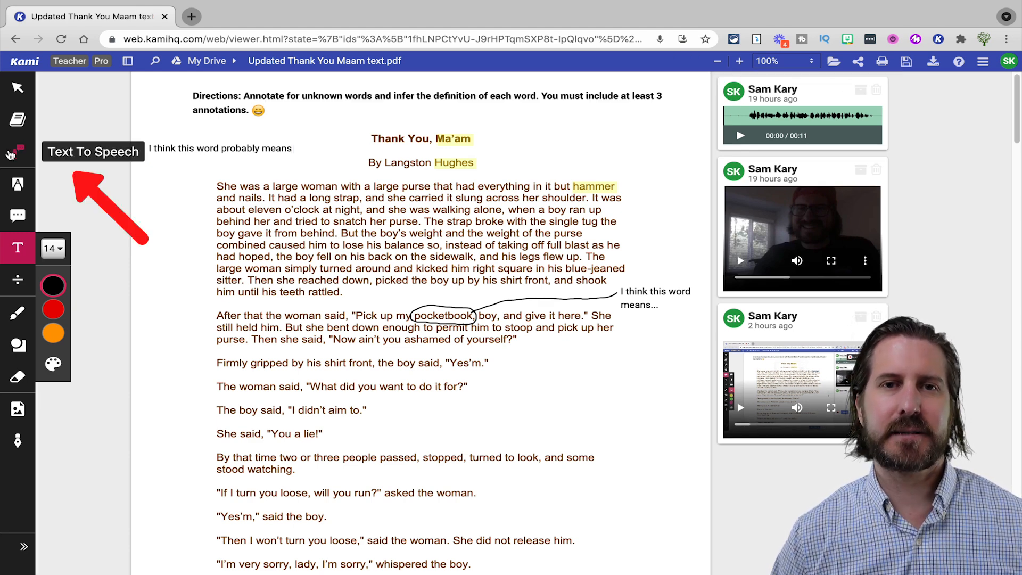
left_click(11, 155)
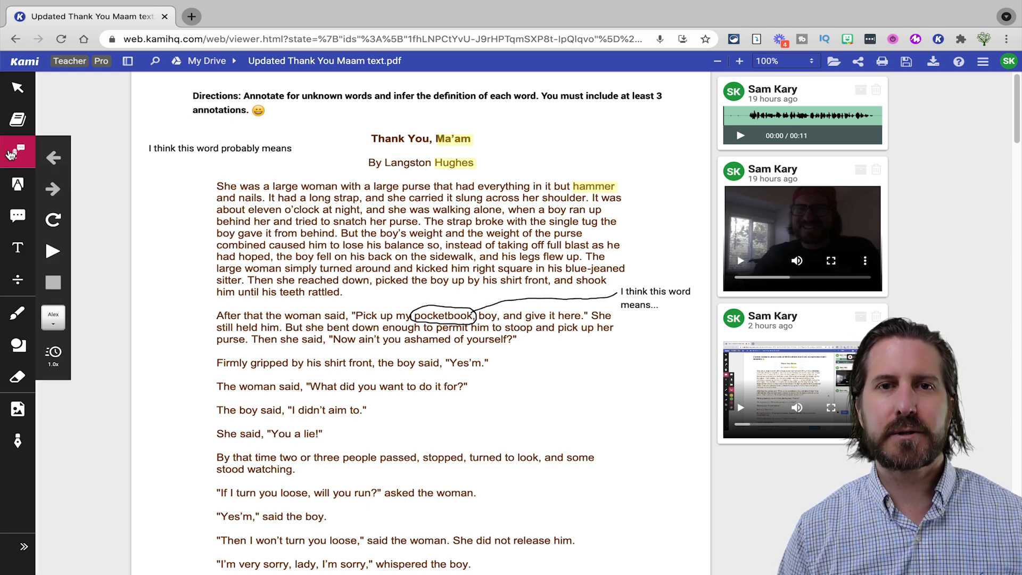
left_click_drag(216, 186, 236, 188)
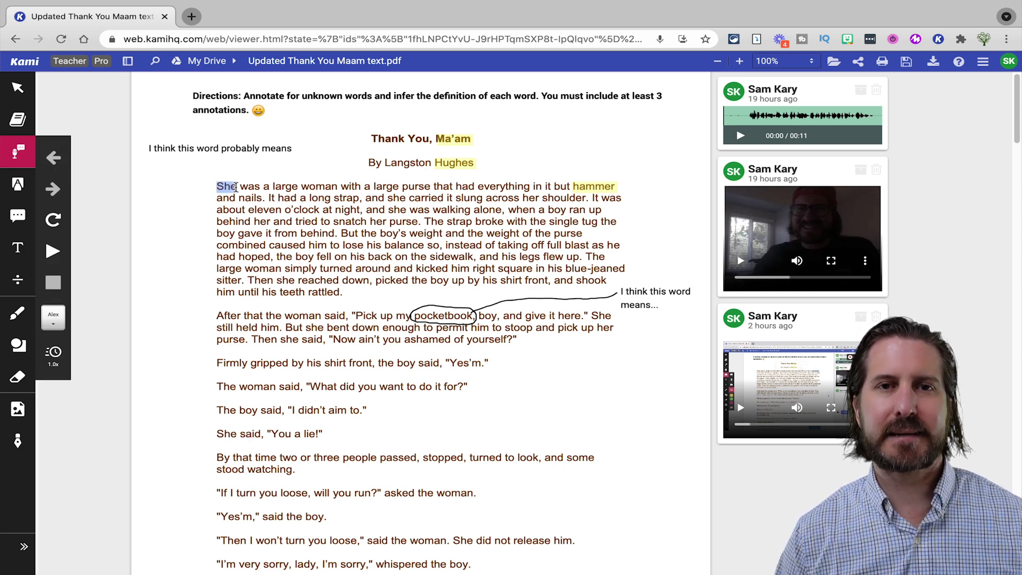
left_click(54, 253)
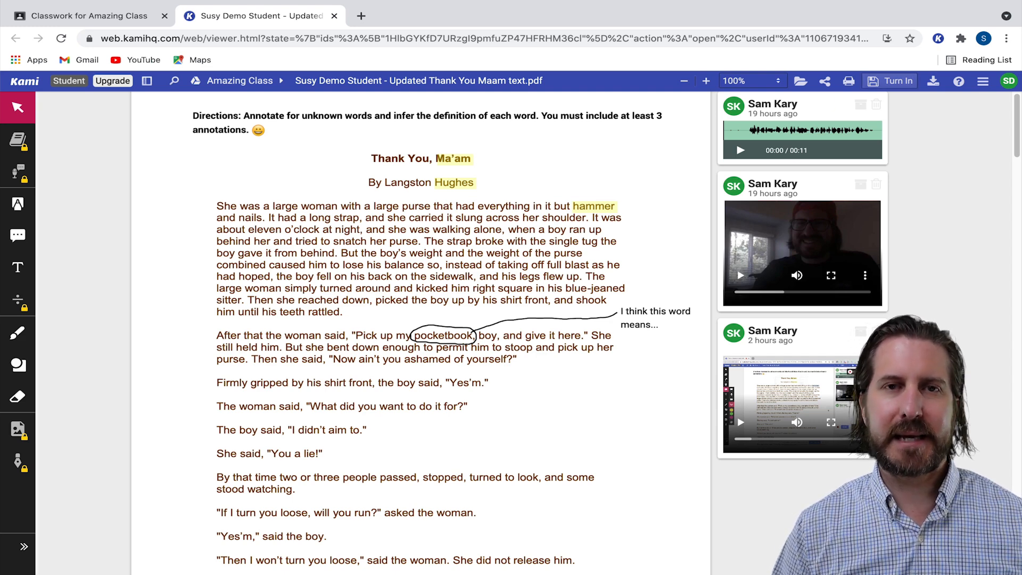
left_click(890, 81)
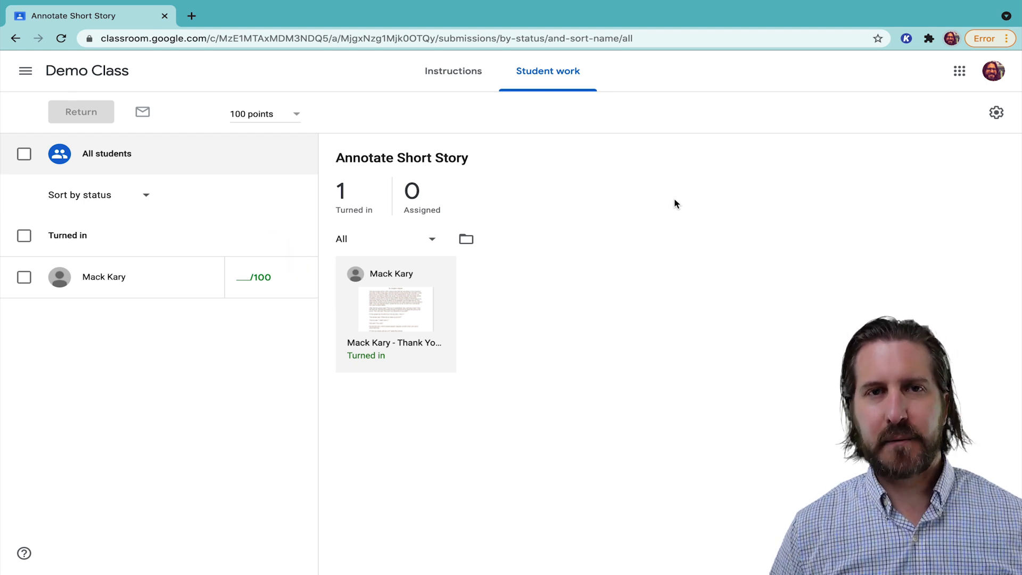
Open the student's turned-in Thank You Ma'am submission with Annotate with Kami
left_click(419, 307)
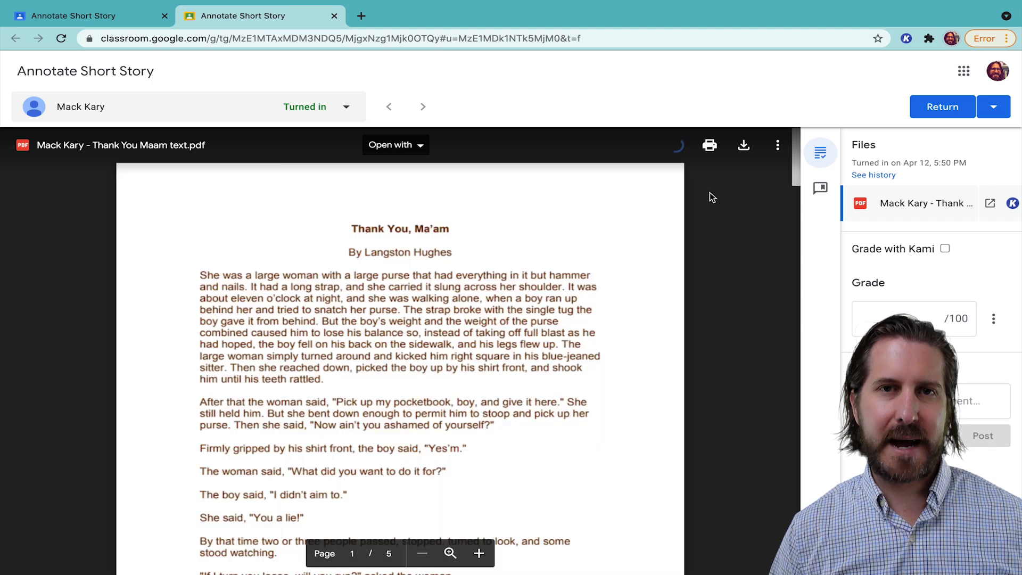
left_click(420, 146)
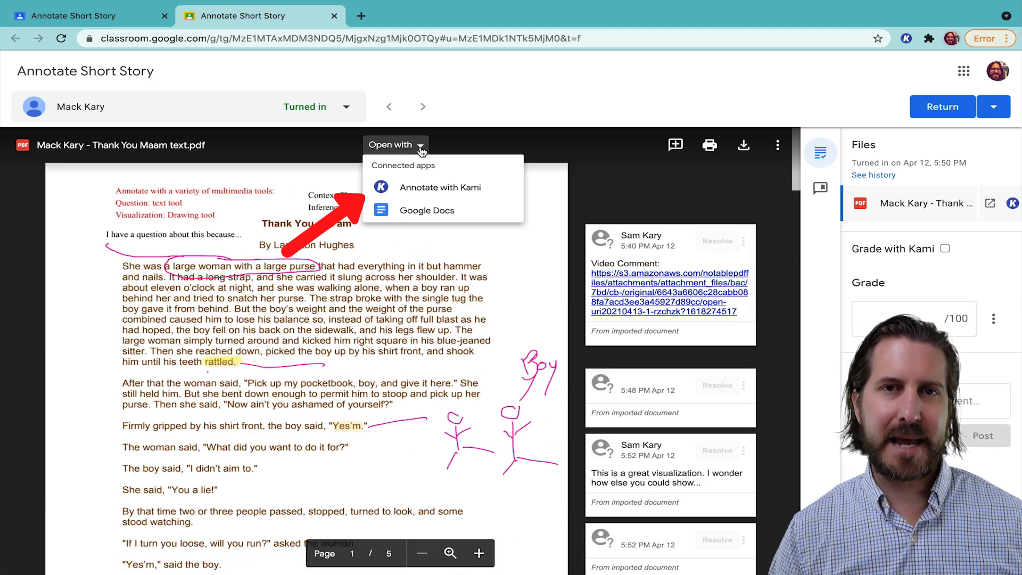
left_click(422, 187)
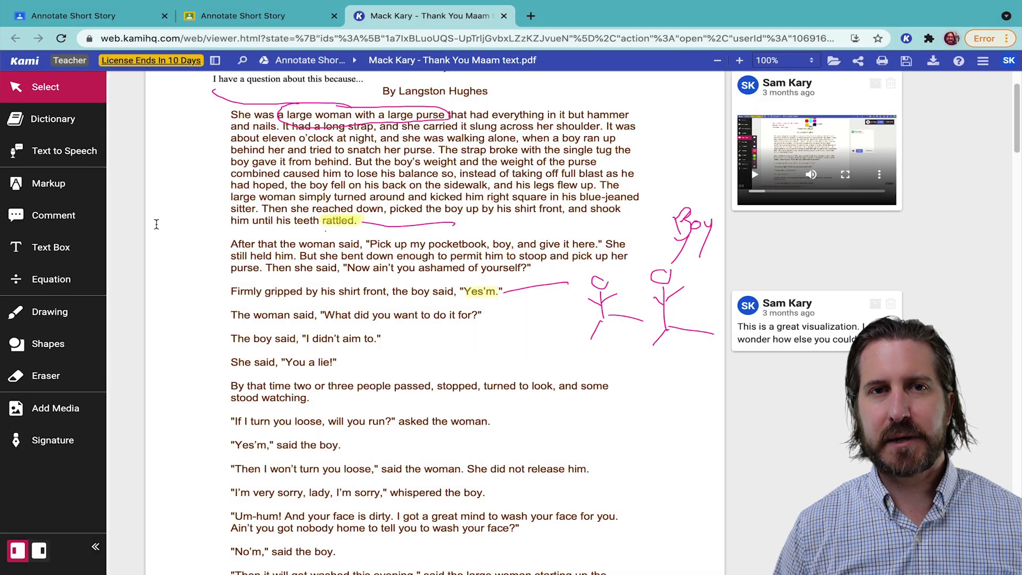
Record a voice comment on the student's "Yes'm."
left_click(67, 219)
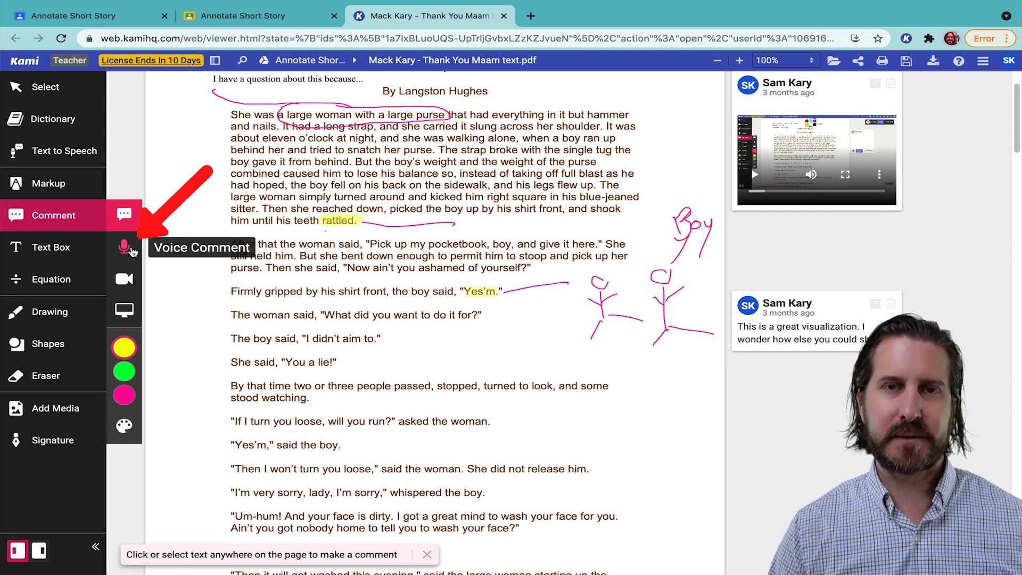
left_click(131, 249)
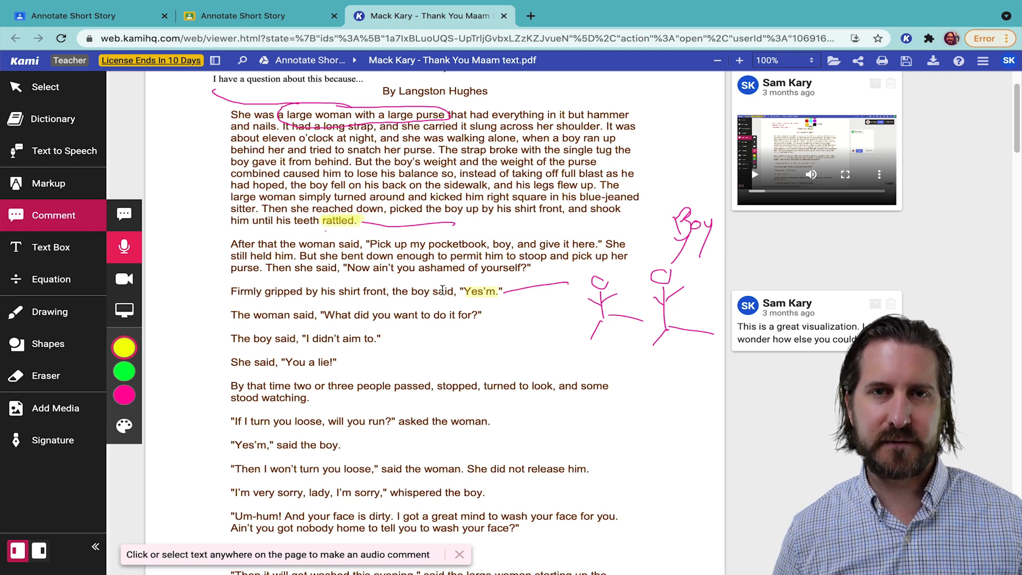
left_click_drag(464, 291, 498, 291)
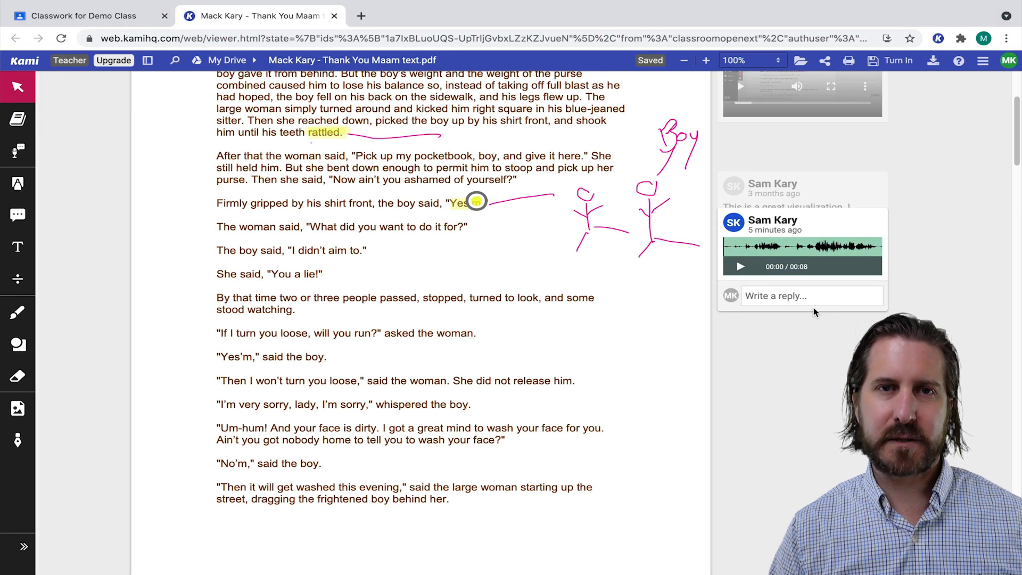
Post the reply 'Okay, that makes sense!' on the visualization comment
left_click(809, 296)
type("Okay, that makes sense!")
key("Return")
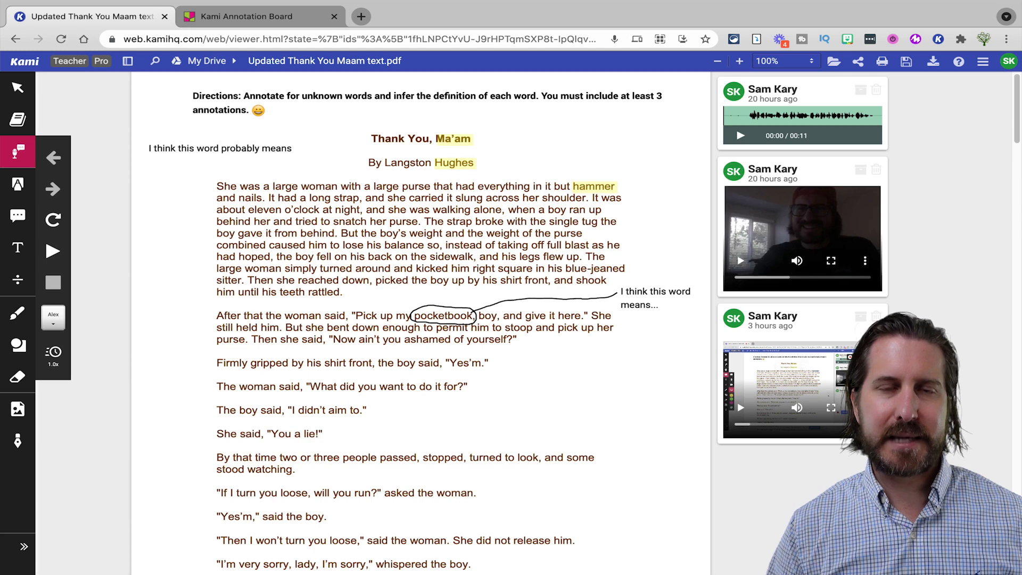
Copy the annotated story's Kami share link and move to the Kami Annotation Board
left_click(857, 61)
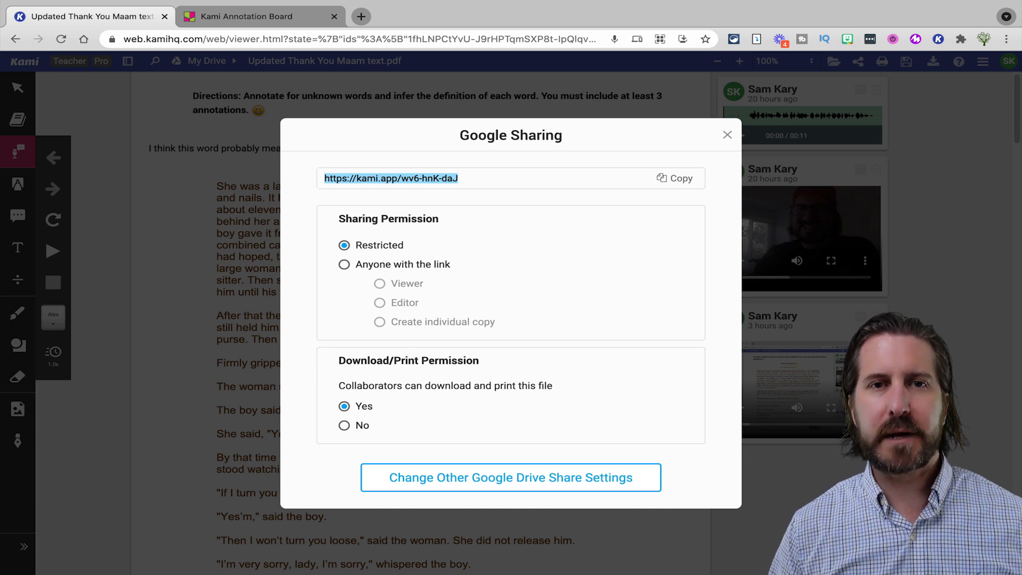
key("ctrl+Tab")
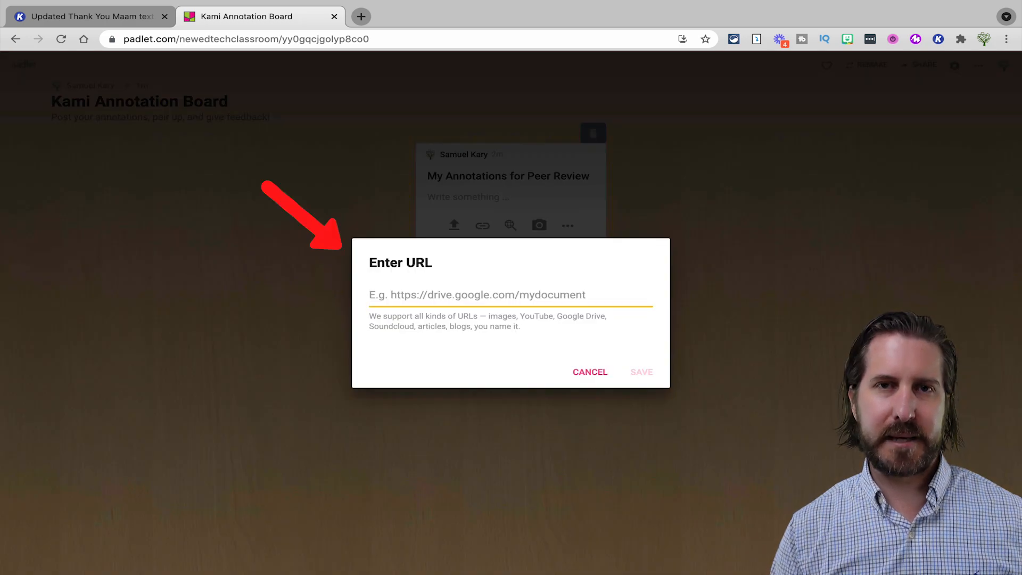
Paste the Kami share link into the post's URL box and save it
left_click(641, 372)
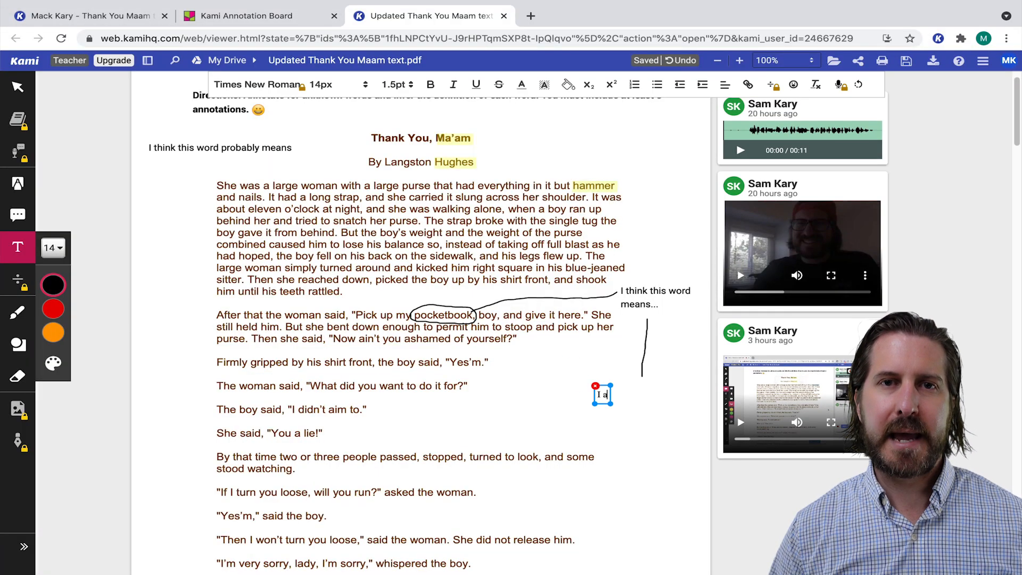
Complete the text box reply 'I agree with you because' and select the Eraser
type("gree with you because")
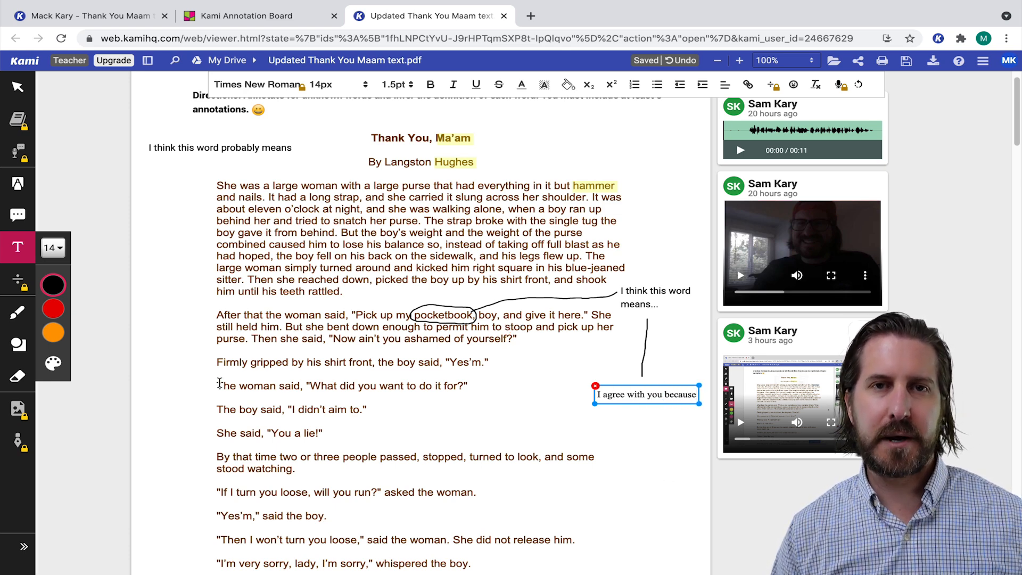
left_click(20, 375)
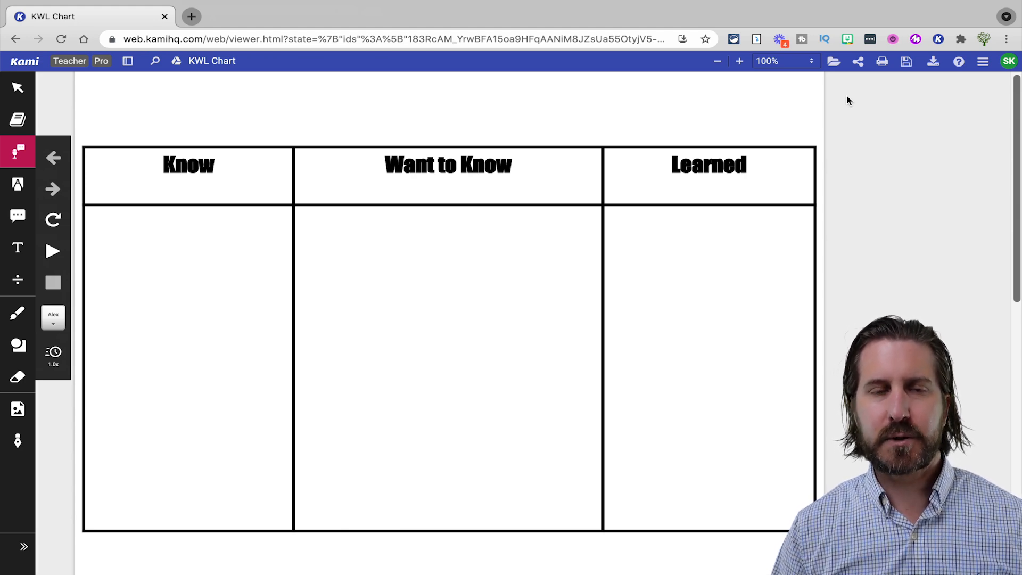
Share the KWL Chart so anyone with the link is an Editor
left_click(859, 63)
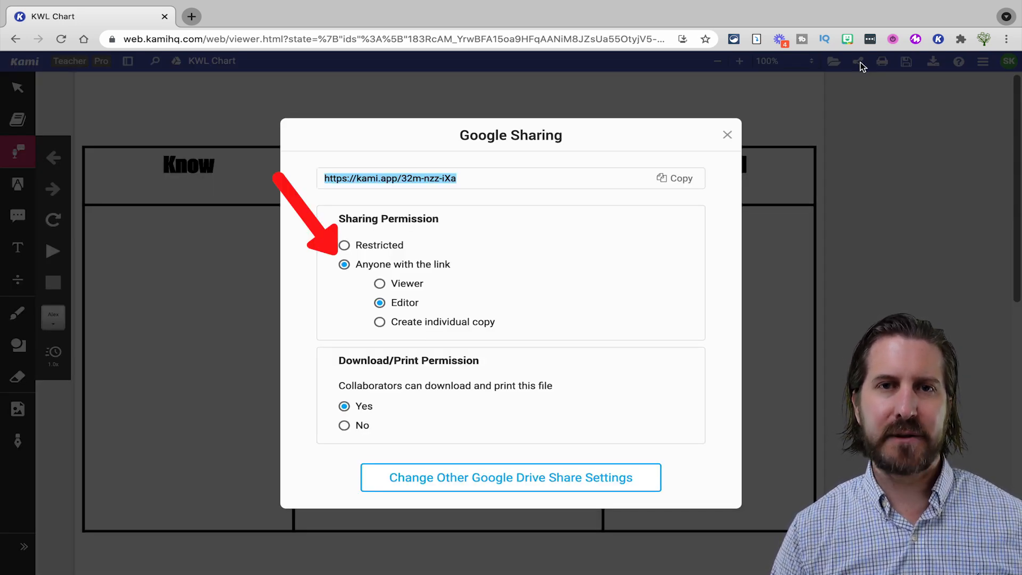
left_click(727, 135)
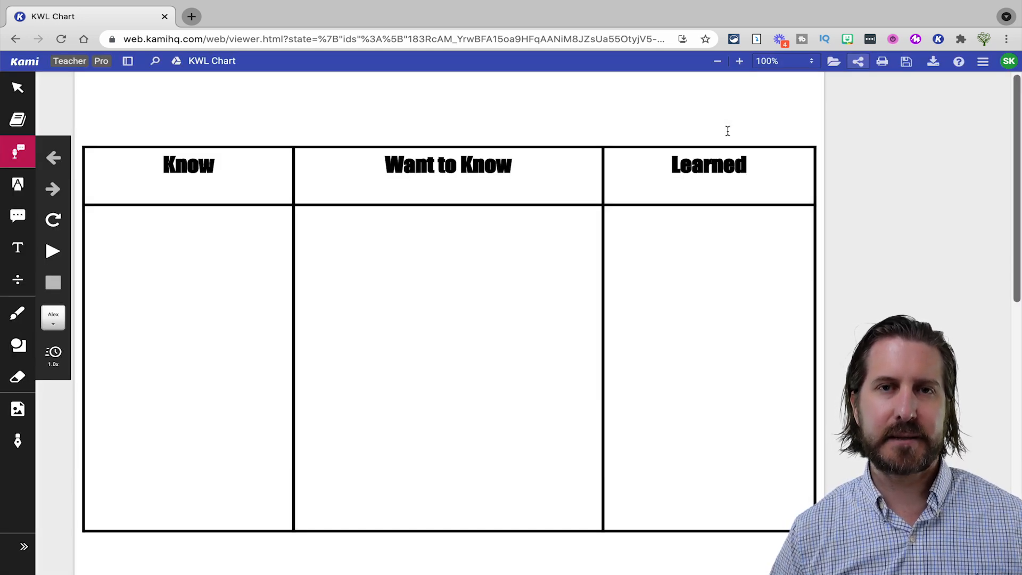